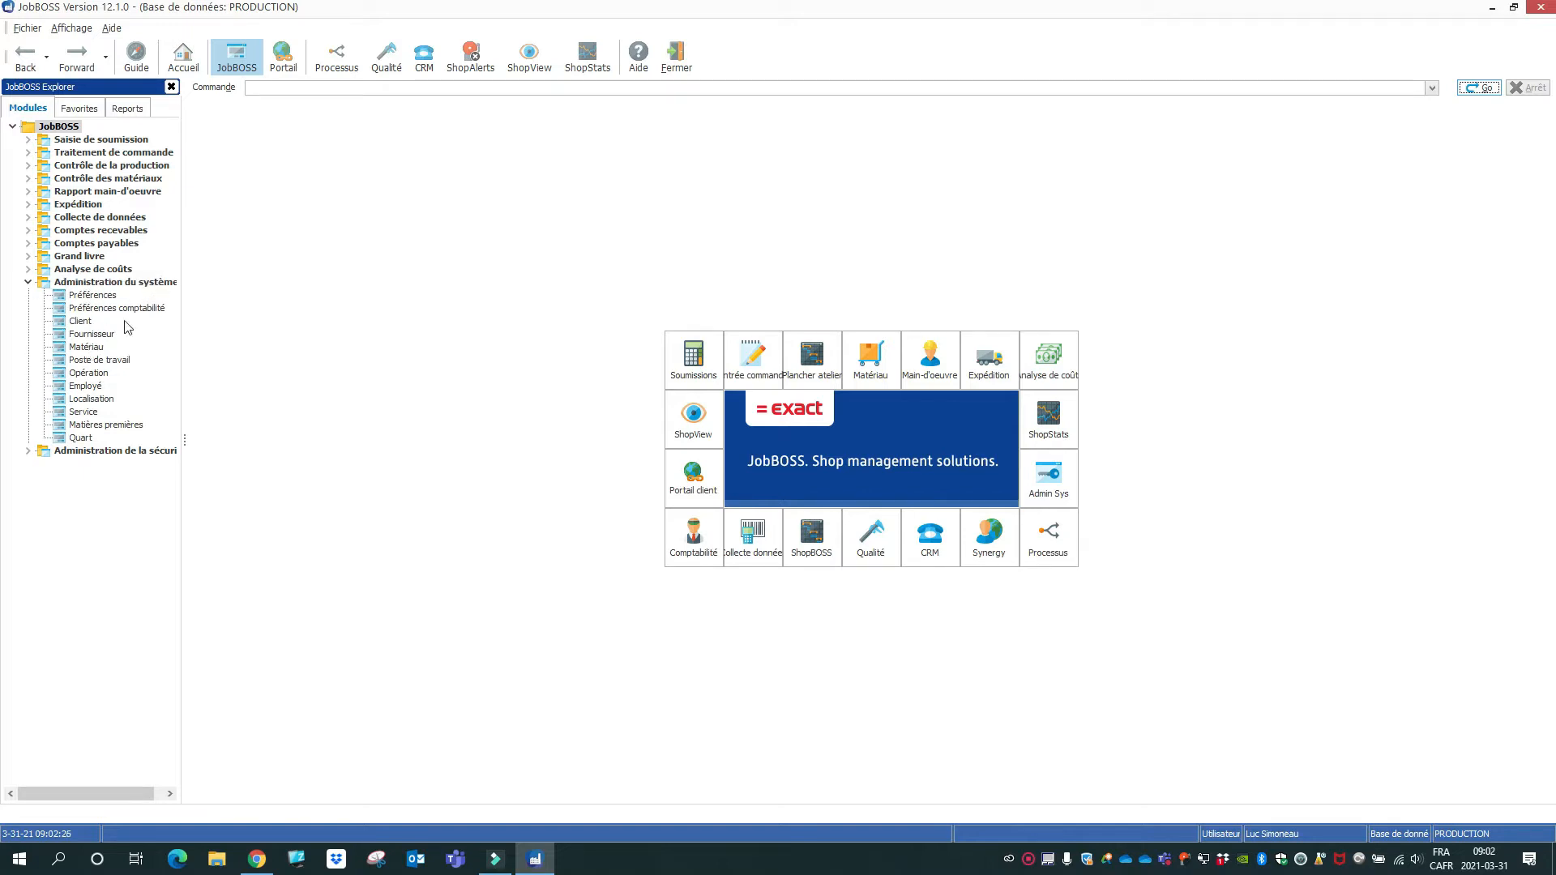
Open the Matériau form of system administration and bring up its material search
click(1051, 478)
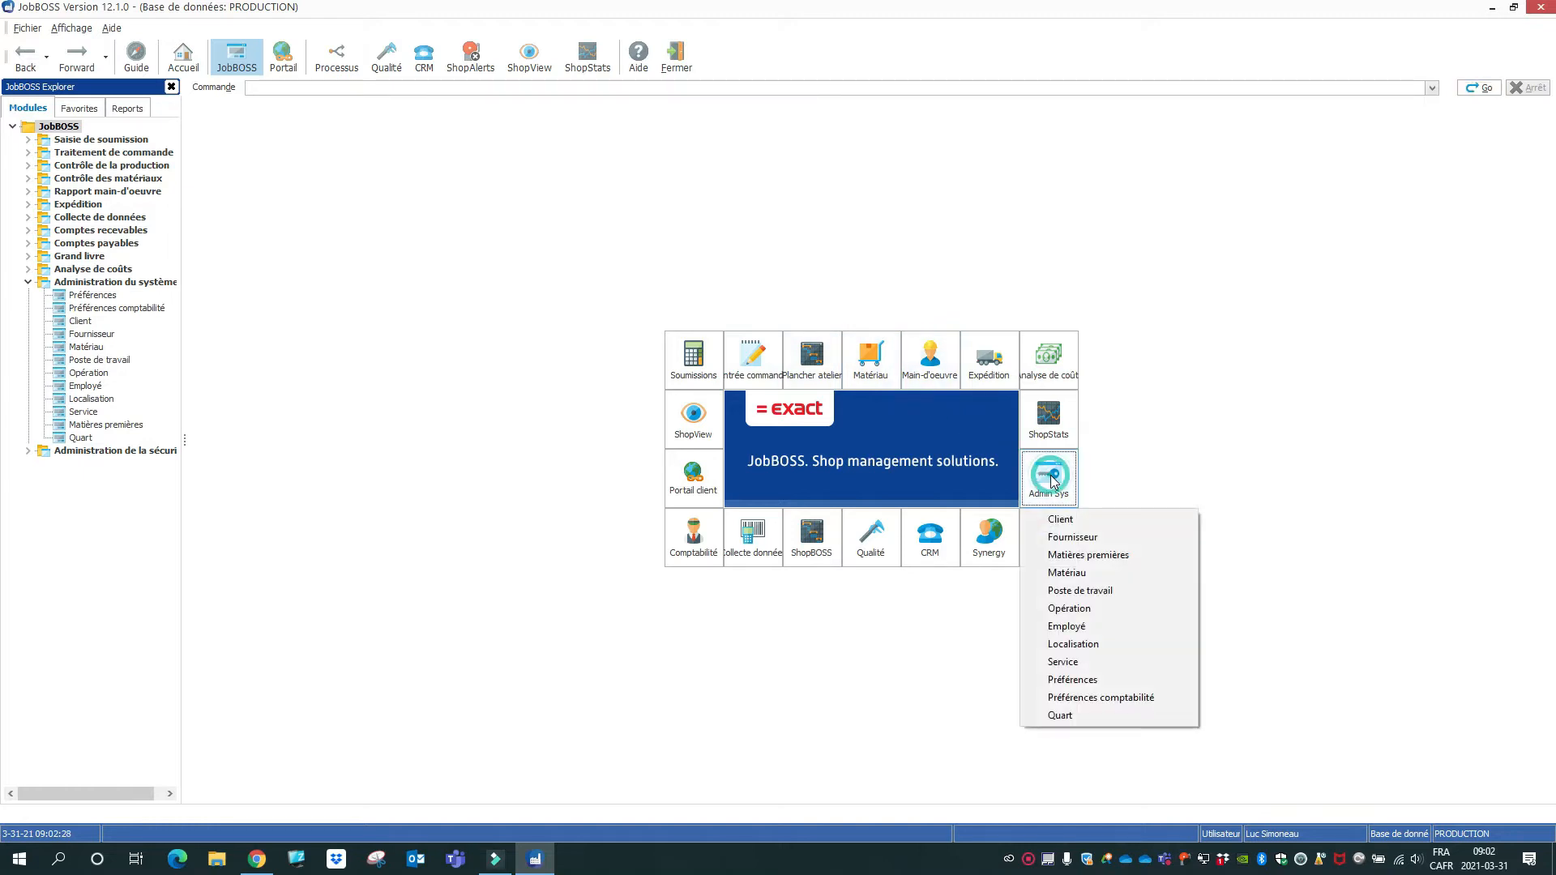
click(1085, 575)
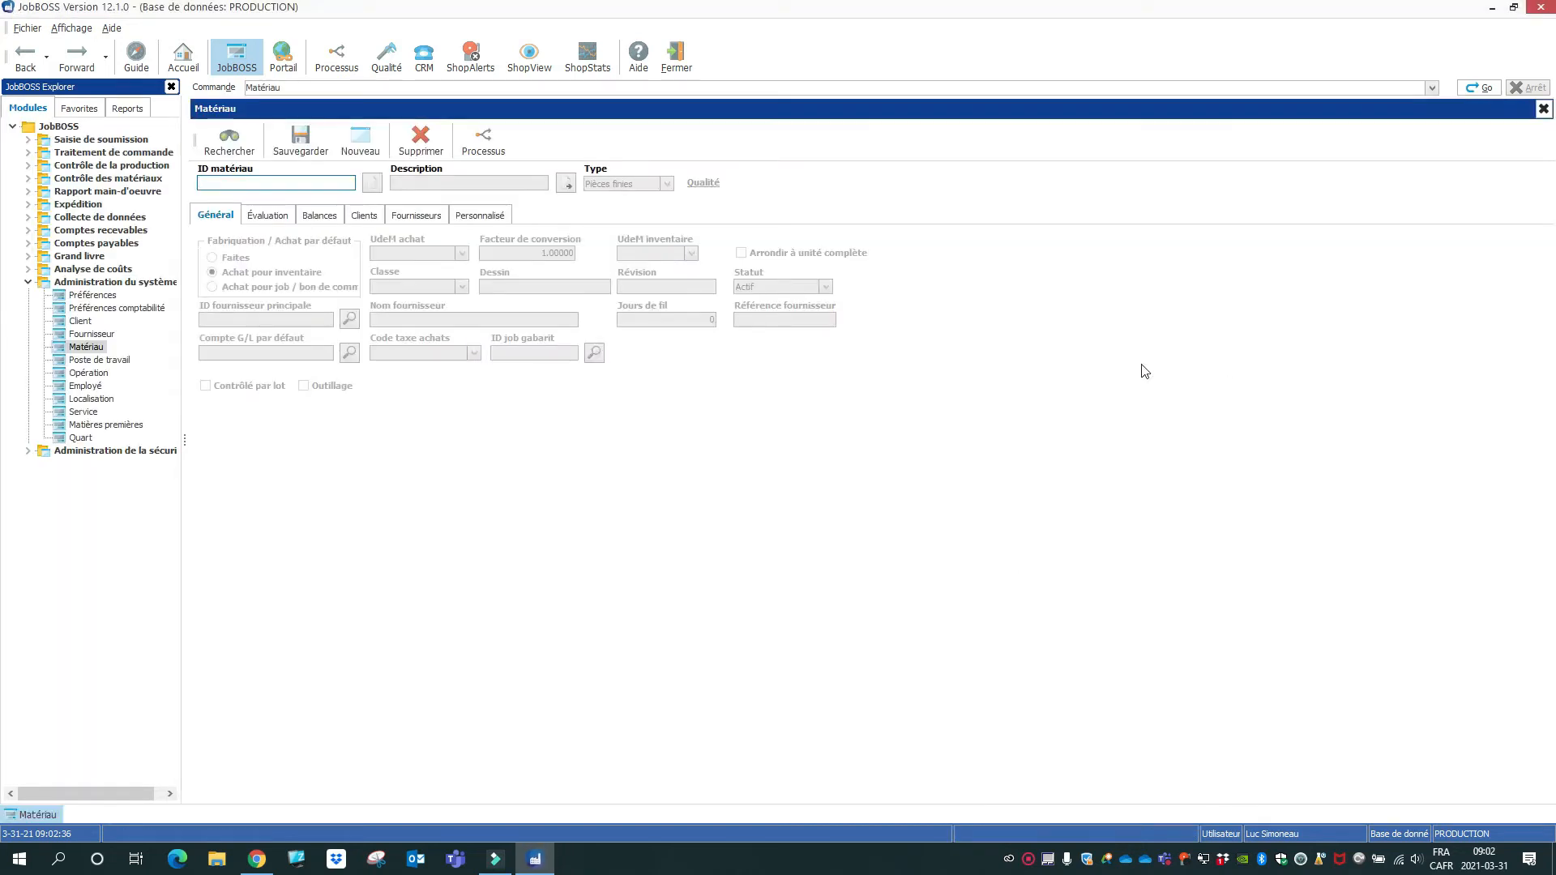
click(229, 141)
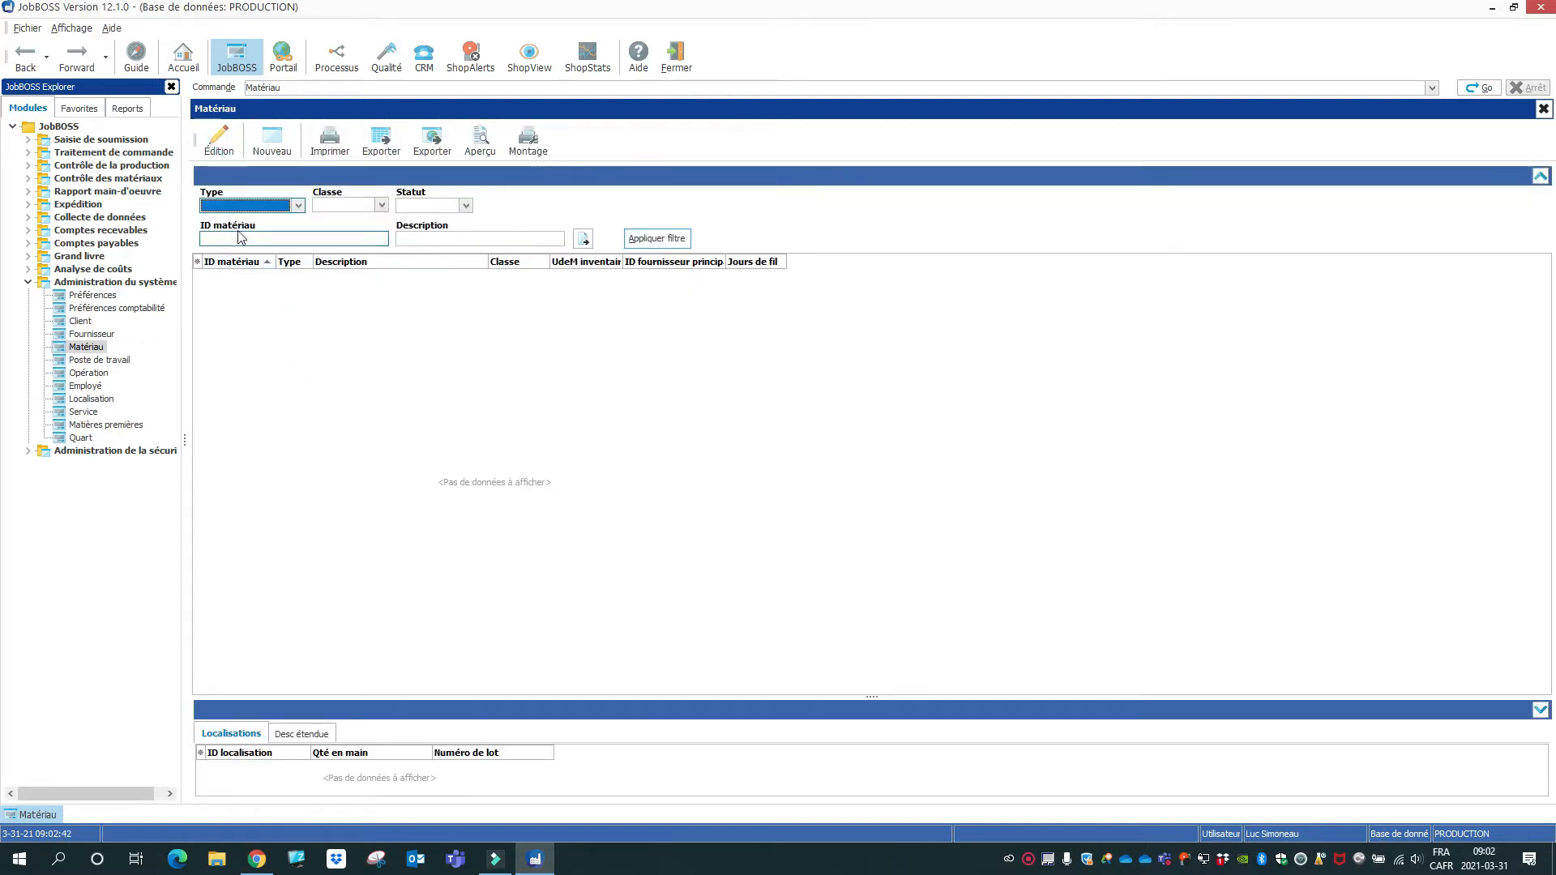
Review the search filters, list all materials with every filter left blank, and browse the resulting list
click(298, 205)
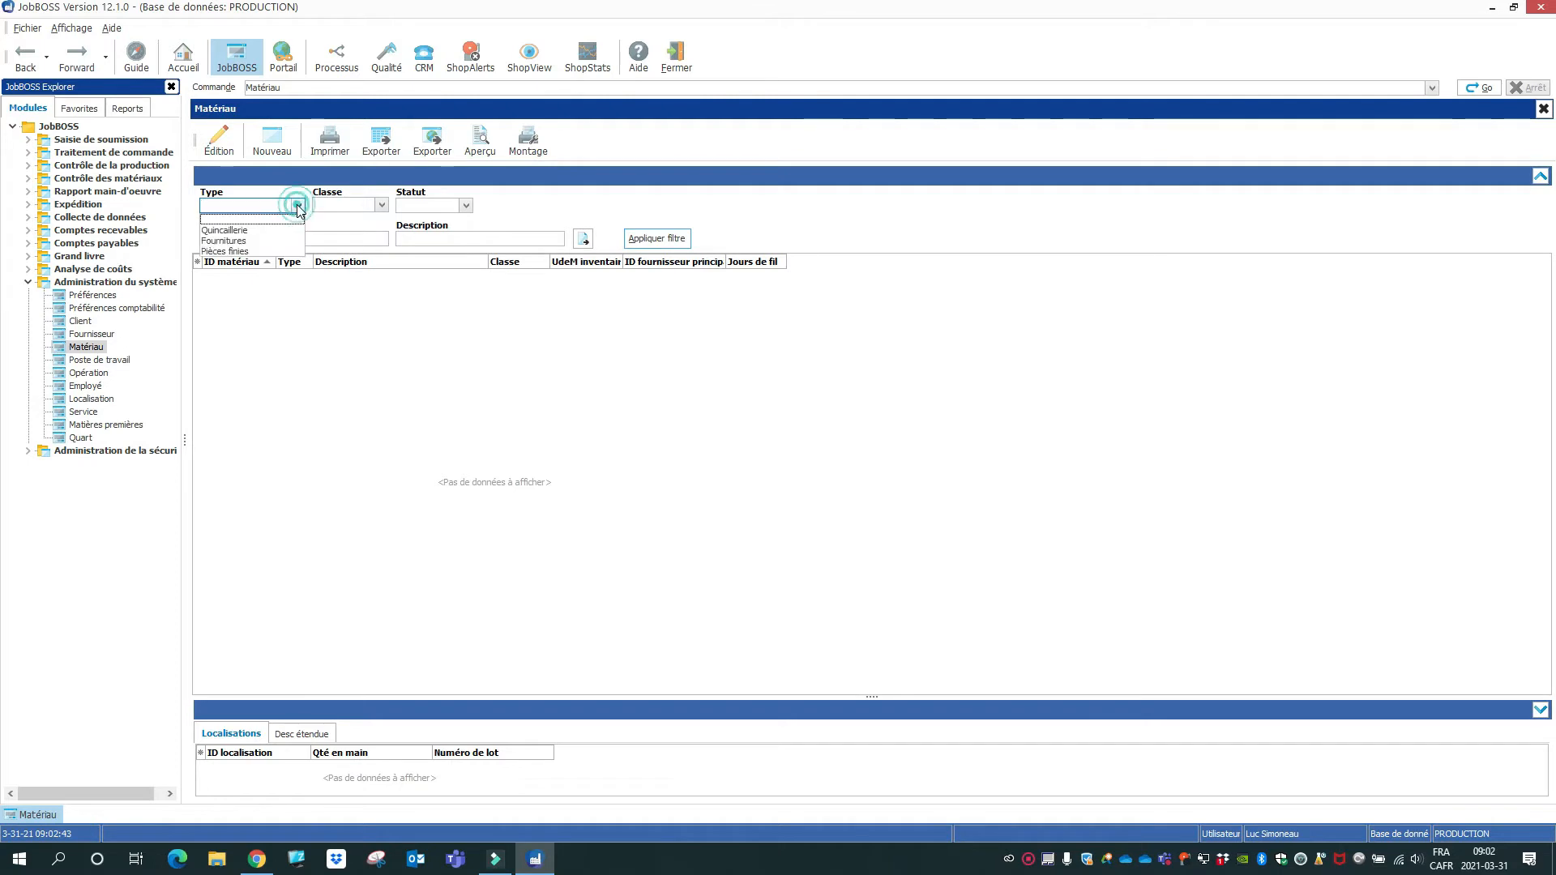
click(242, 212)
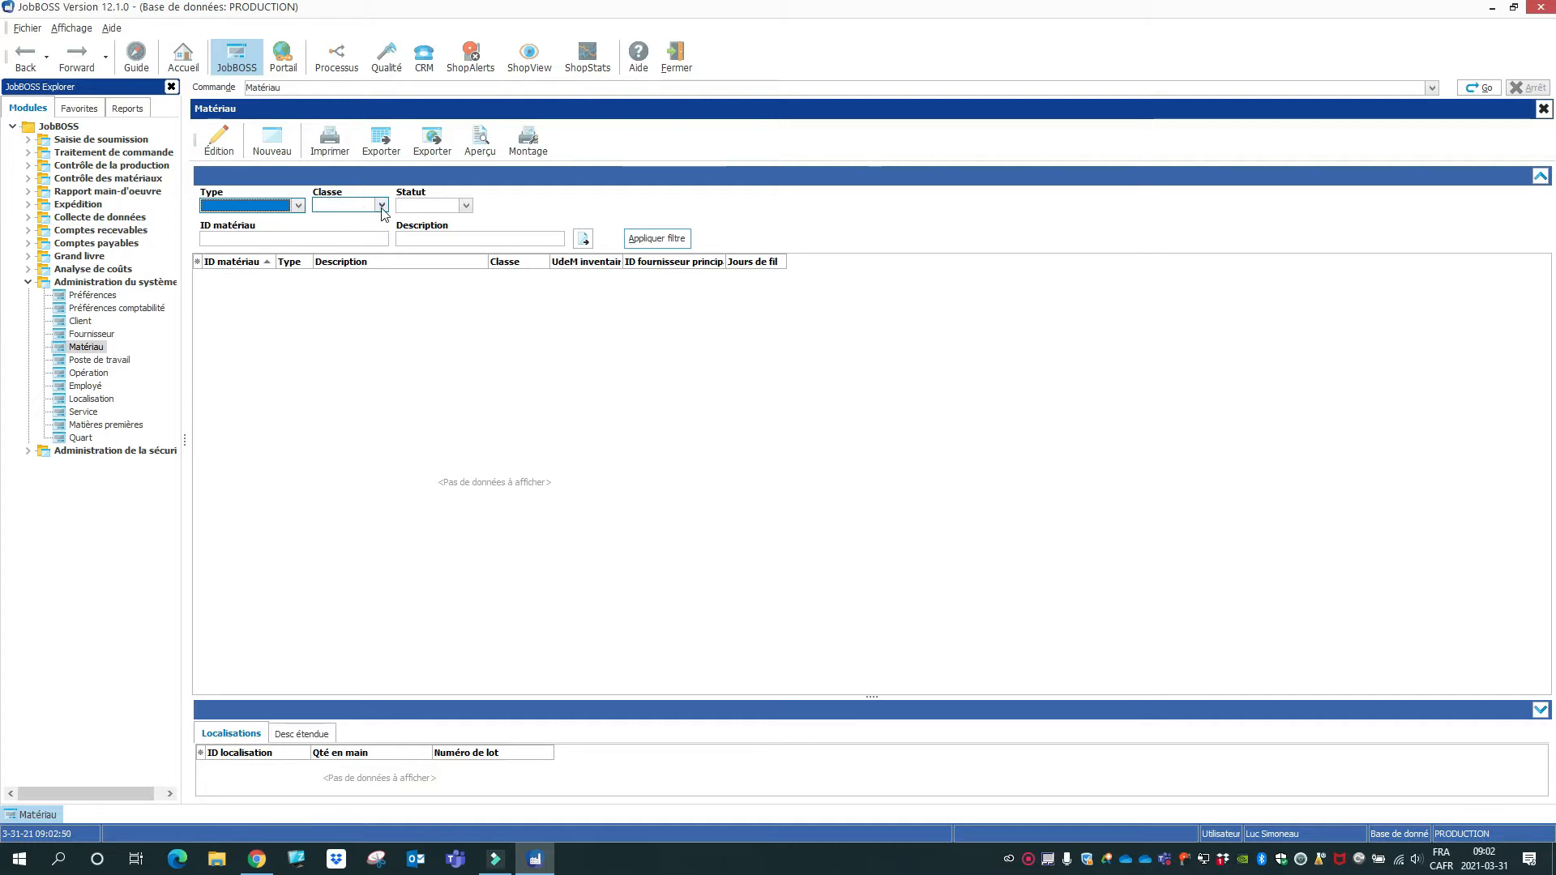
click(466, 206)
click(428, 207)
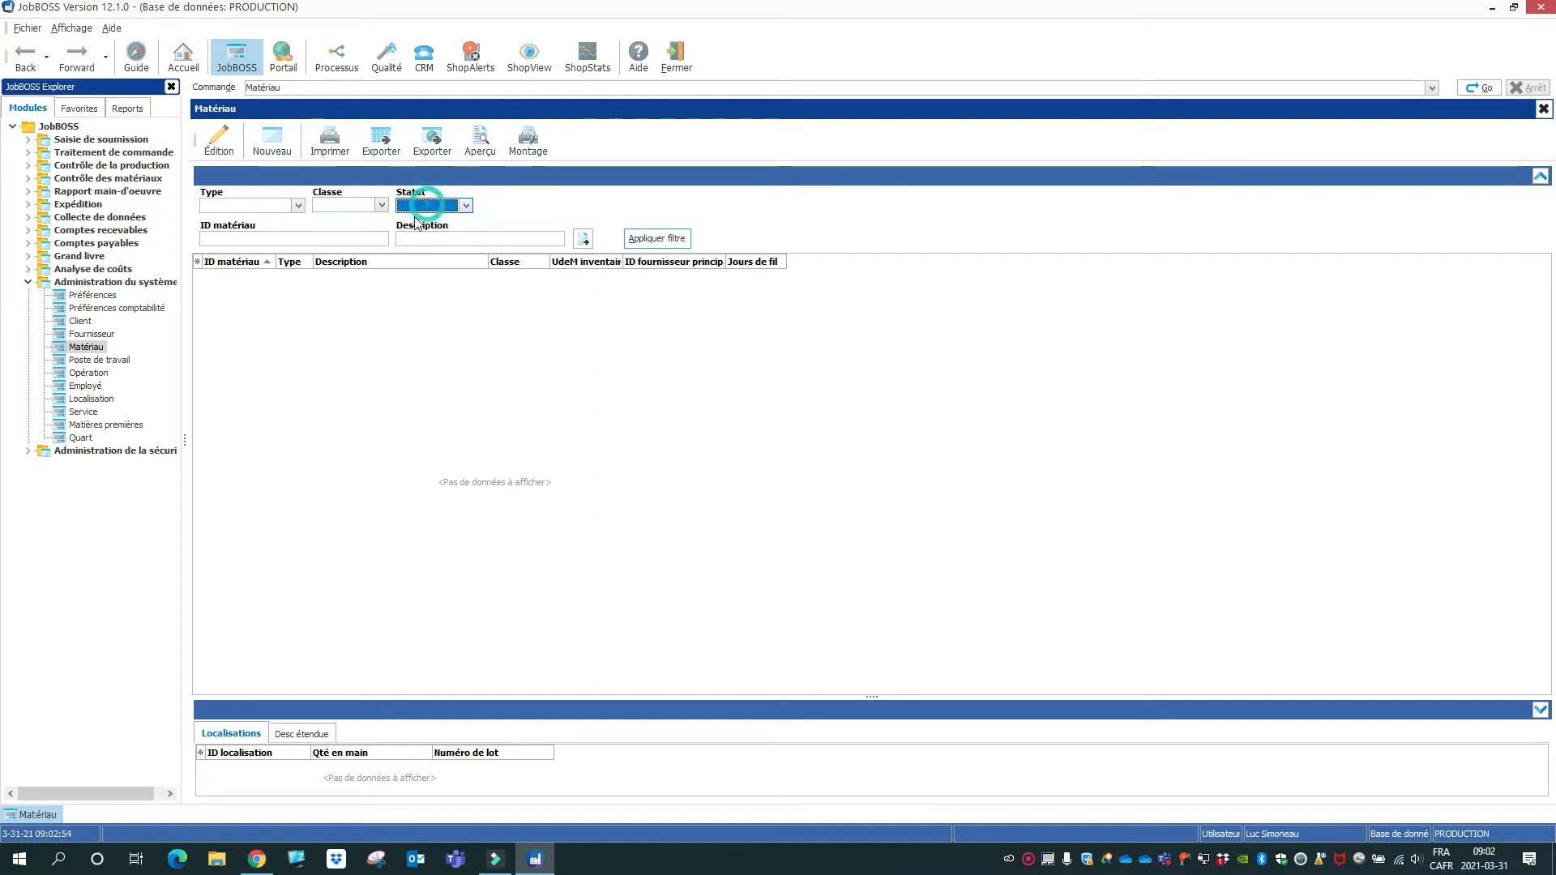
click(243, 237)
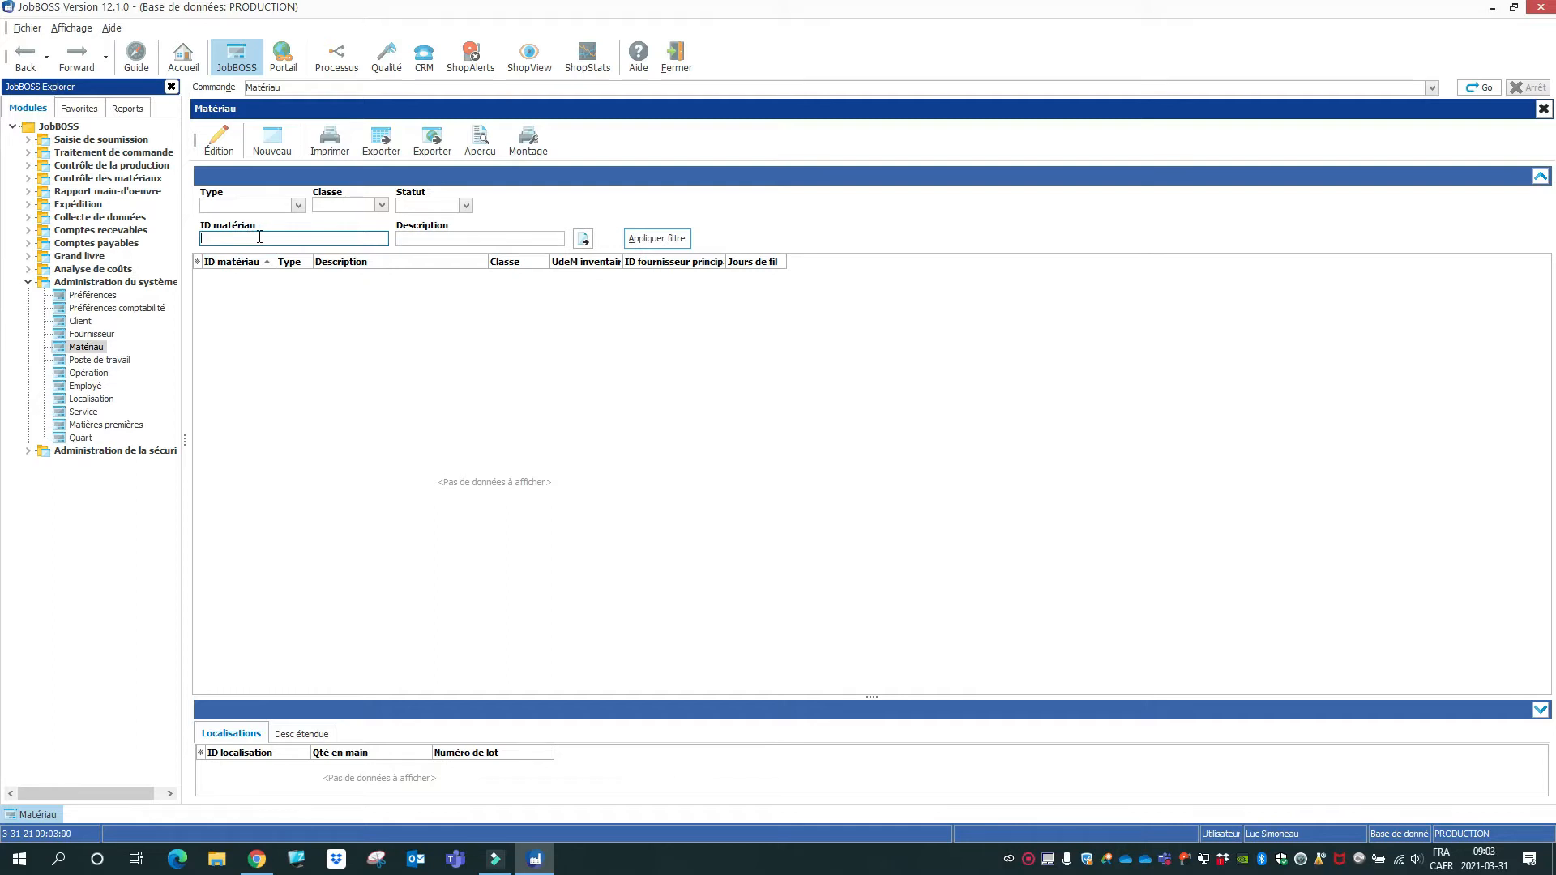
click(445, 237)
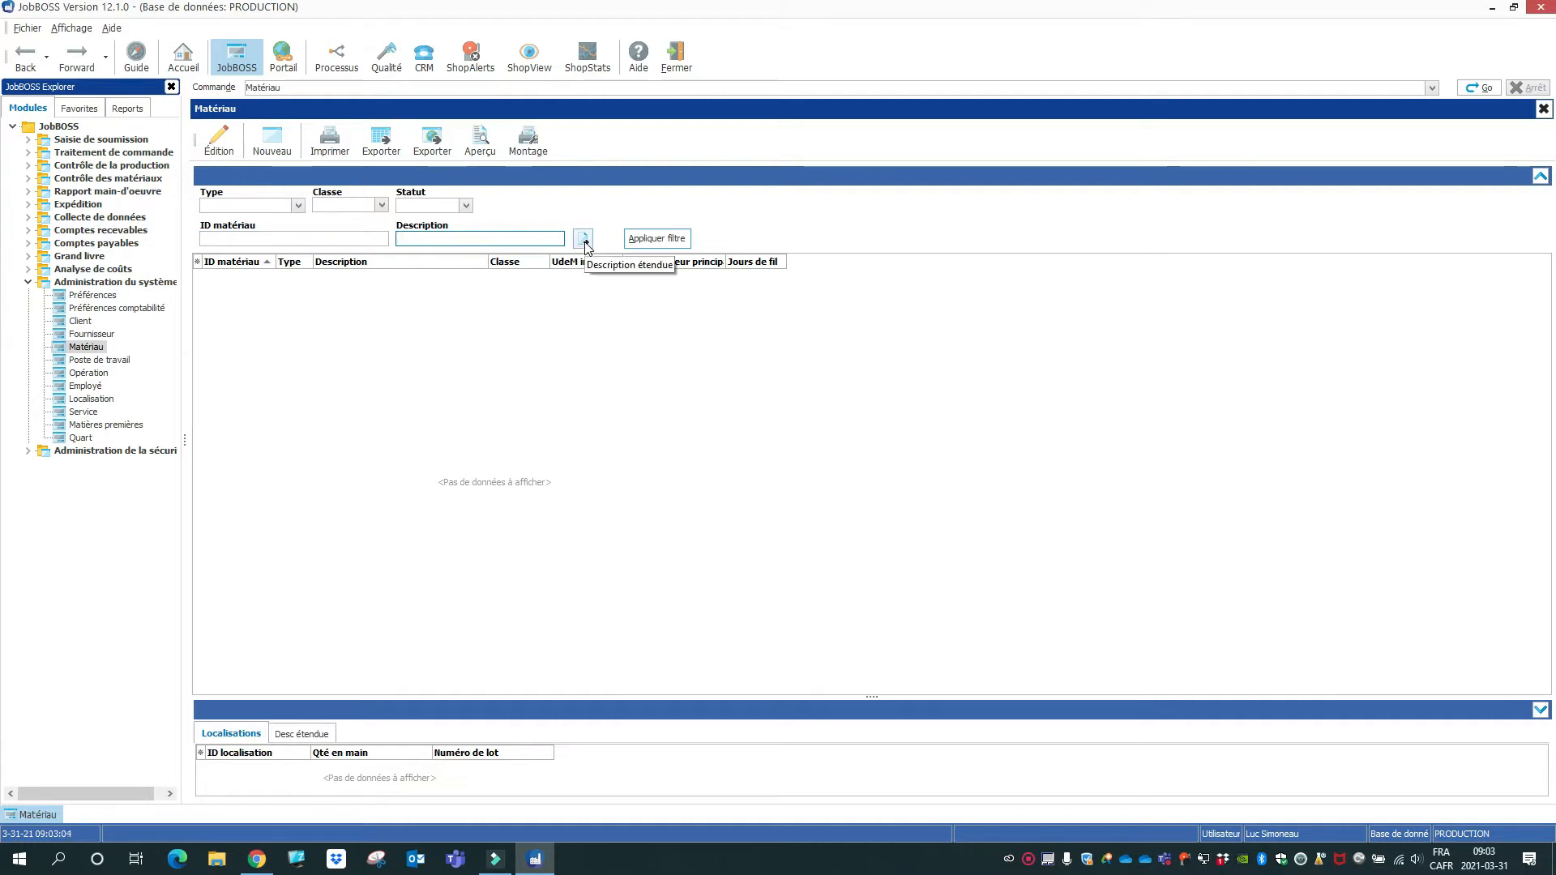
click(668, 242)
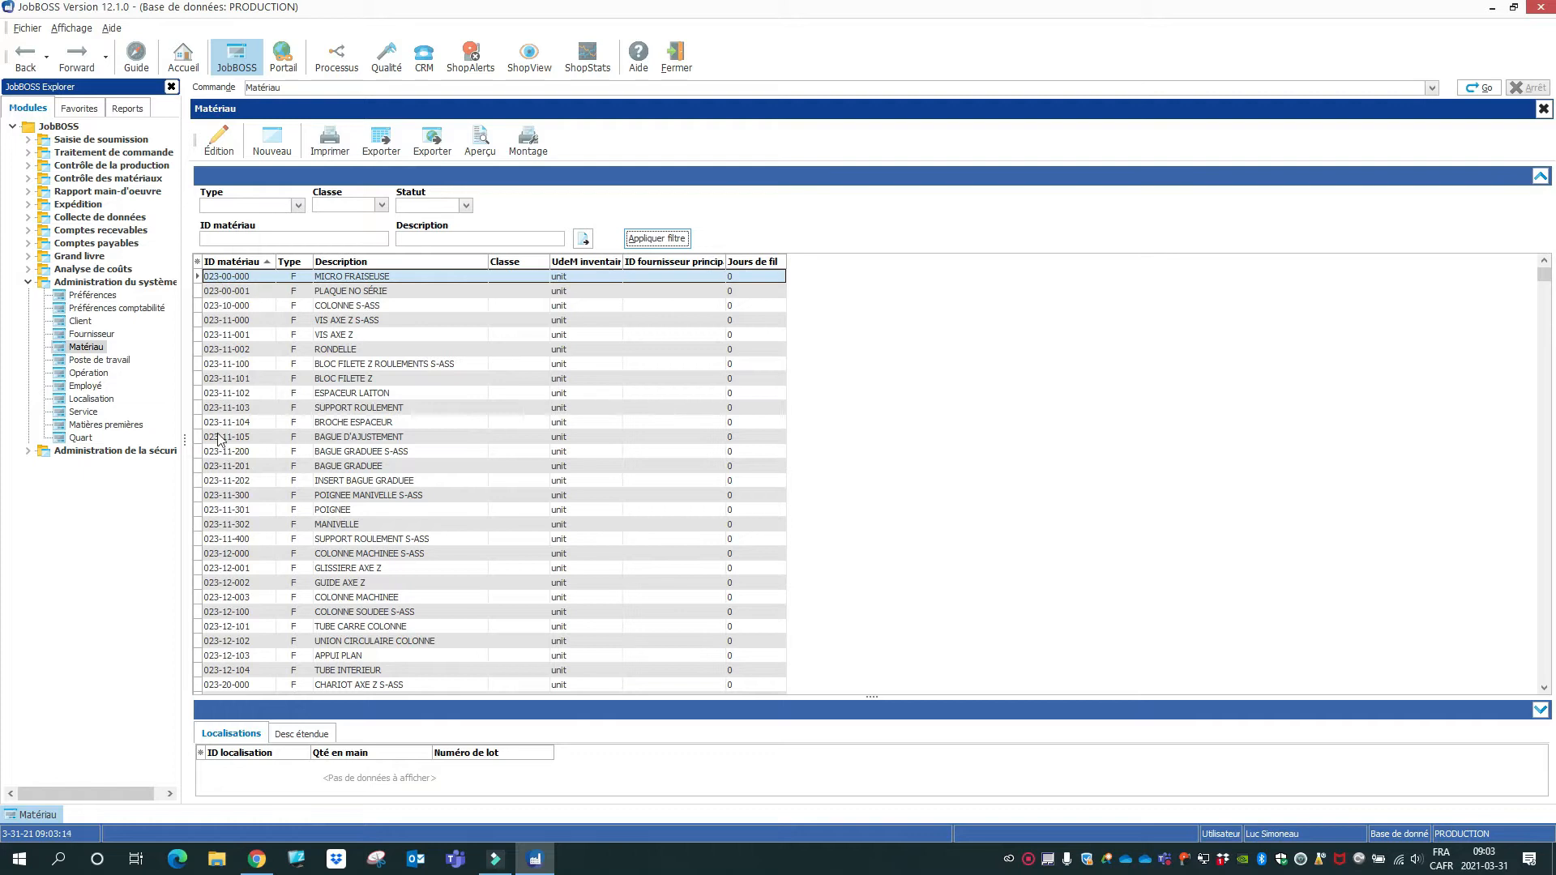
drag(1544, 278, 1549, 334)
scroll(1253, 449, down, 1)
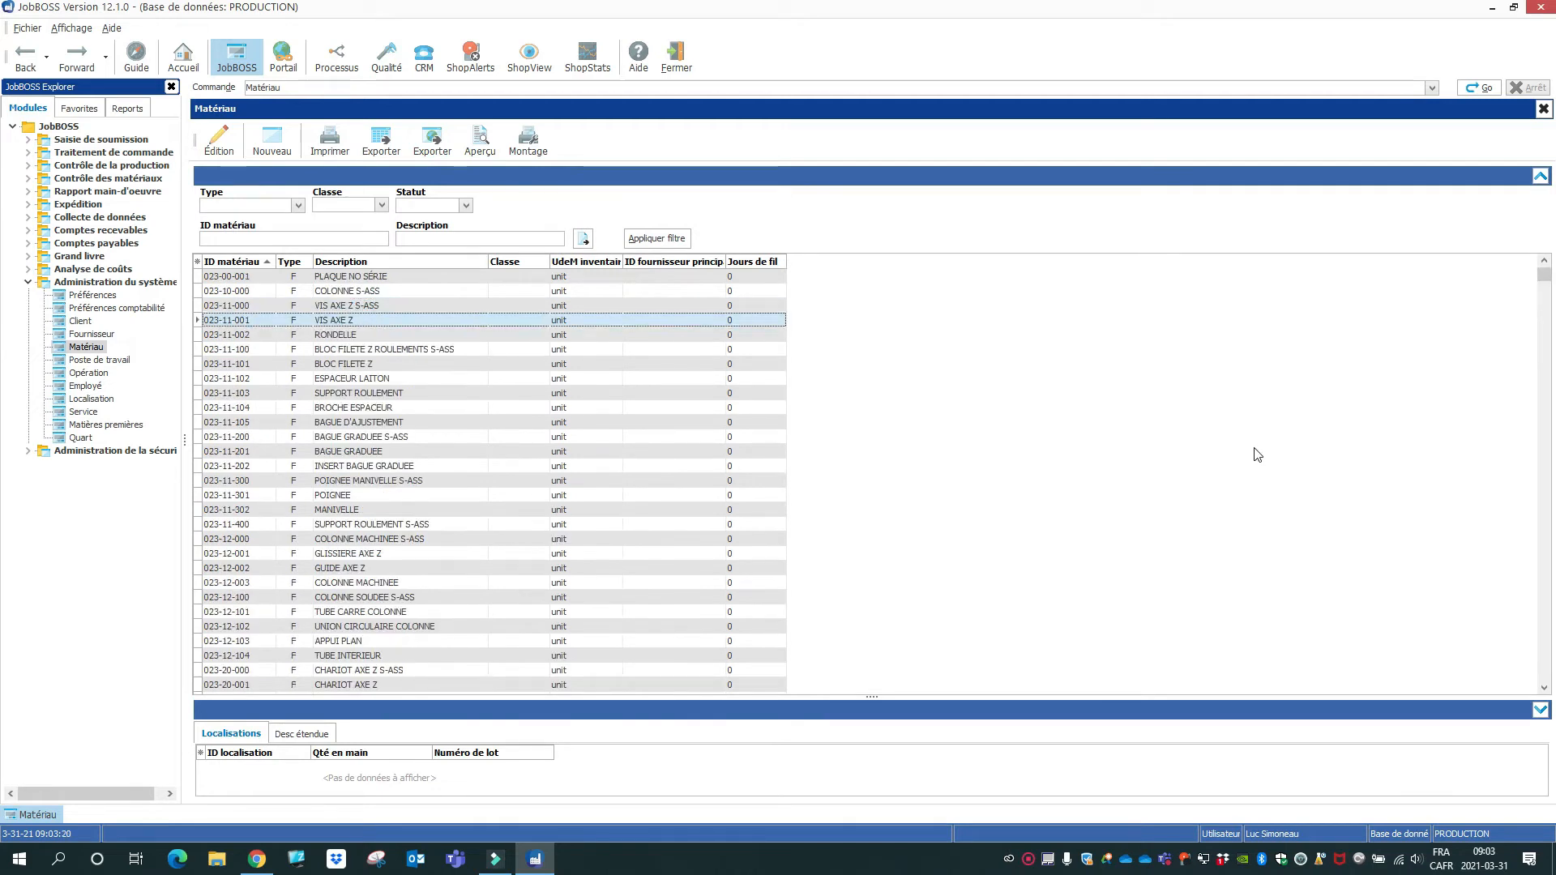
mouse_move(1543, 277)
mouse_down()
mouse_move(1547, 397)
mouse_move(1541, 277)
mouse_up()
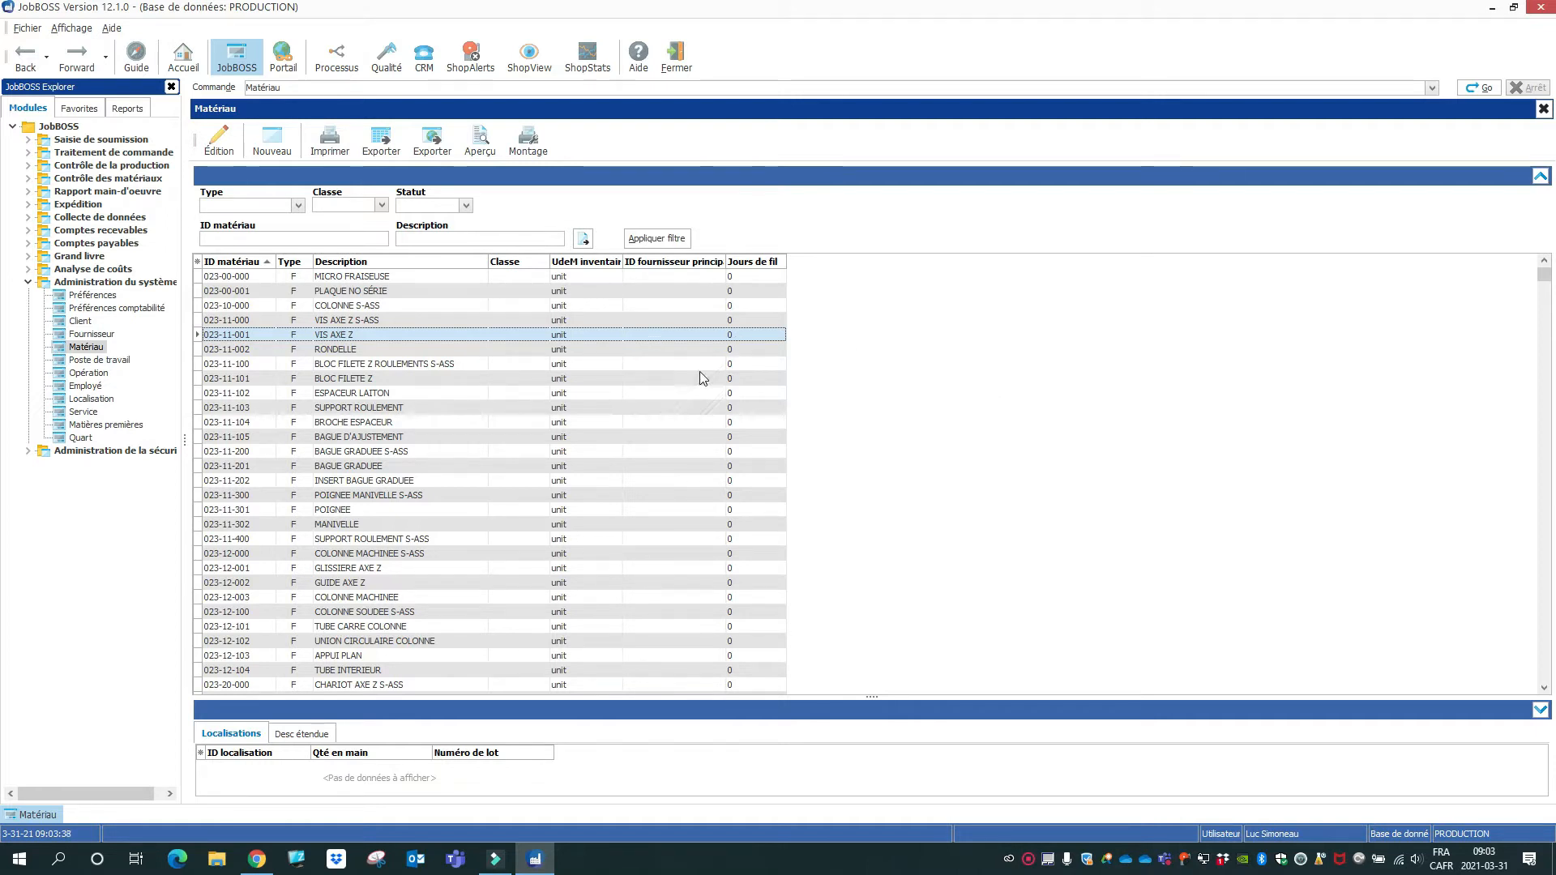
click(273, 241)
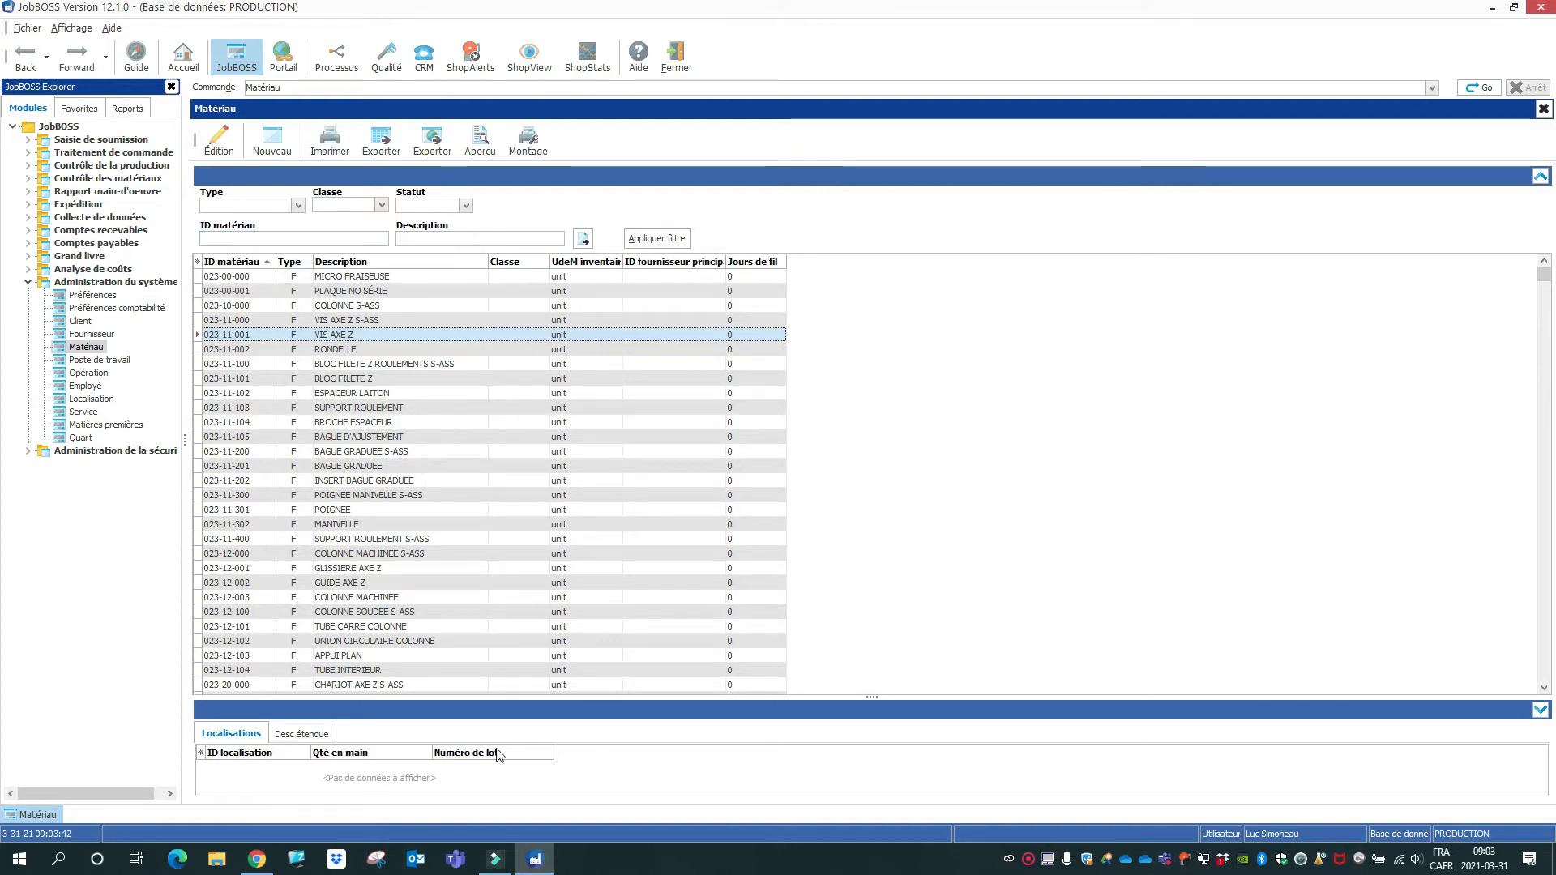
Switch to the McMaster-Carr page in Chrome and examine the button head screw's name and part number
click(257, 861)
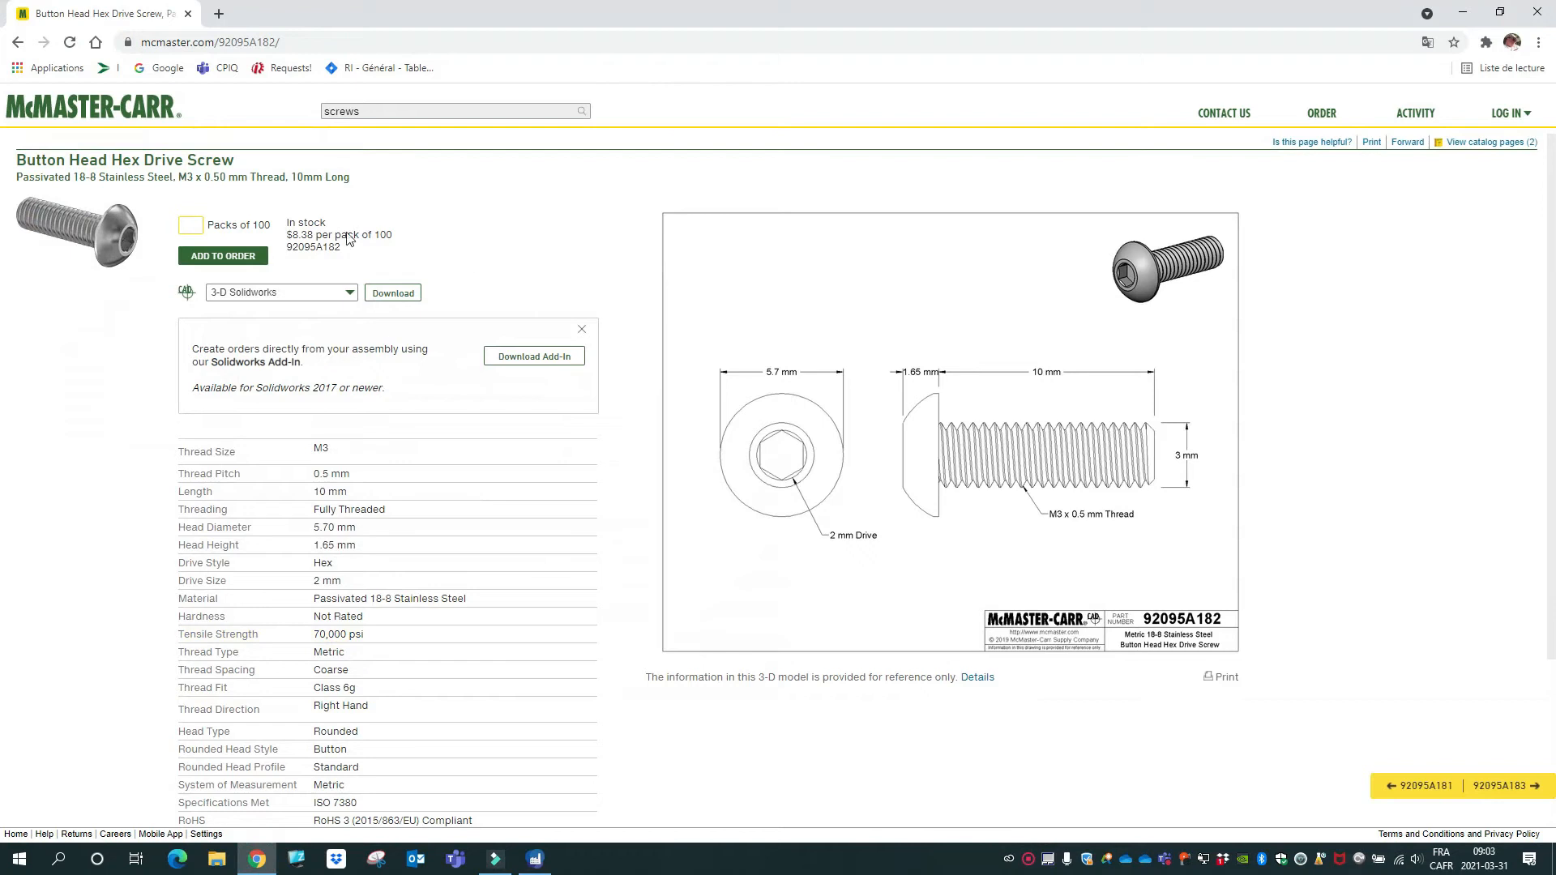
drag(17, 158, 231, 158)
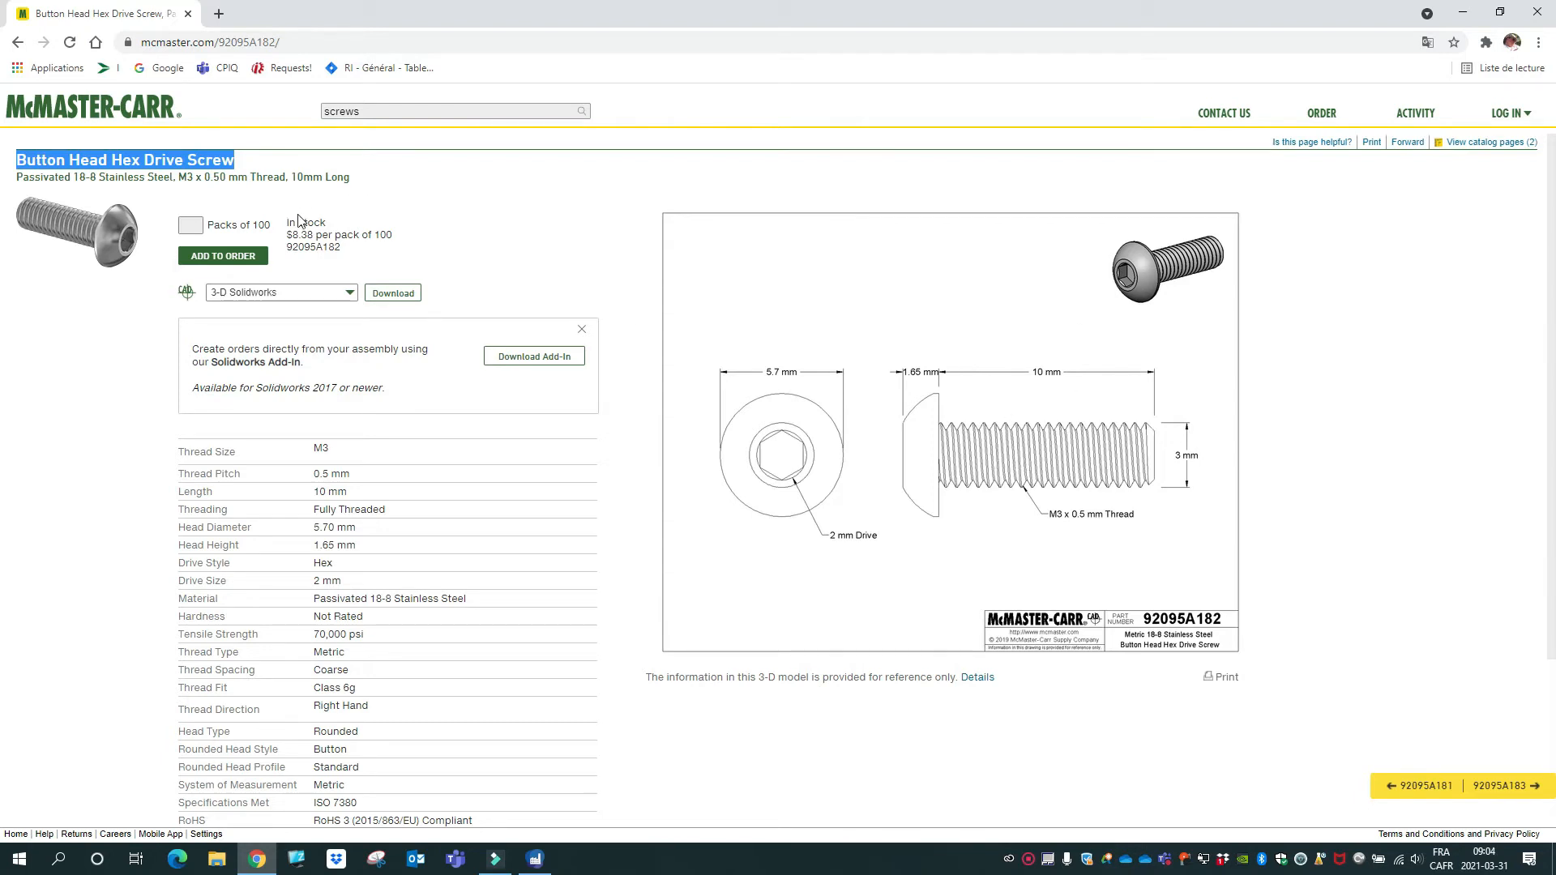
drag(291, 234, 339, 245)
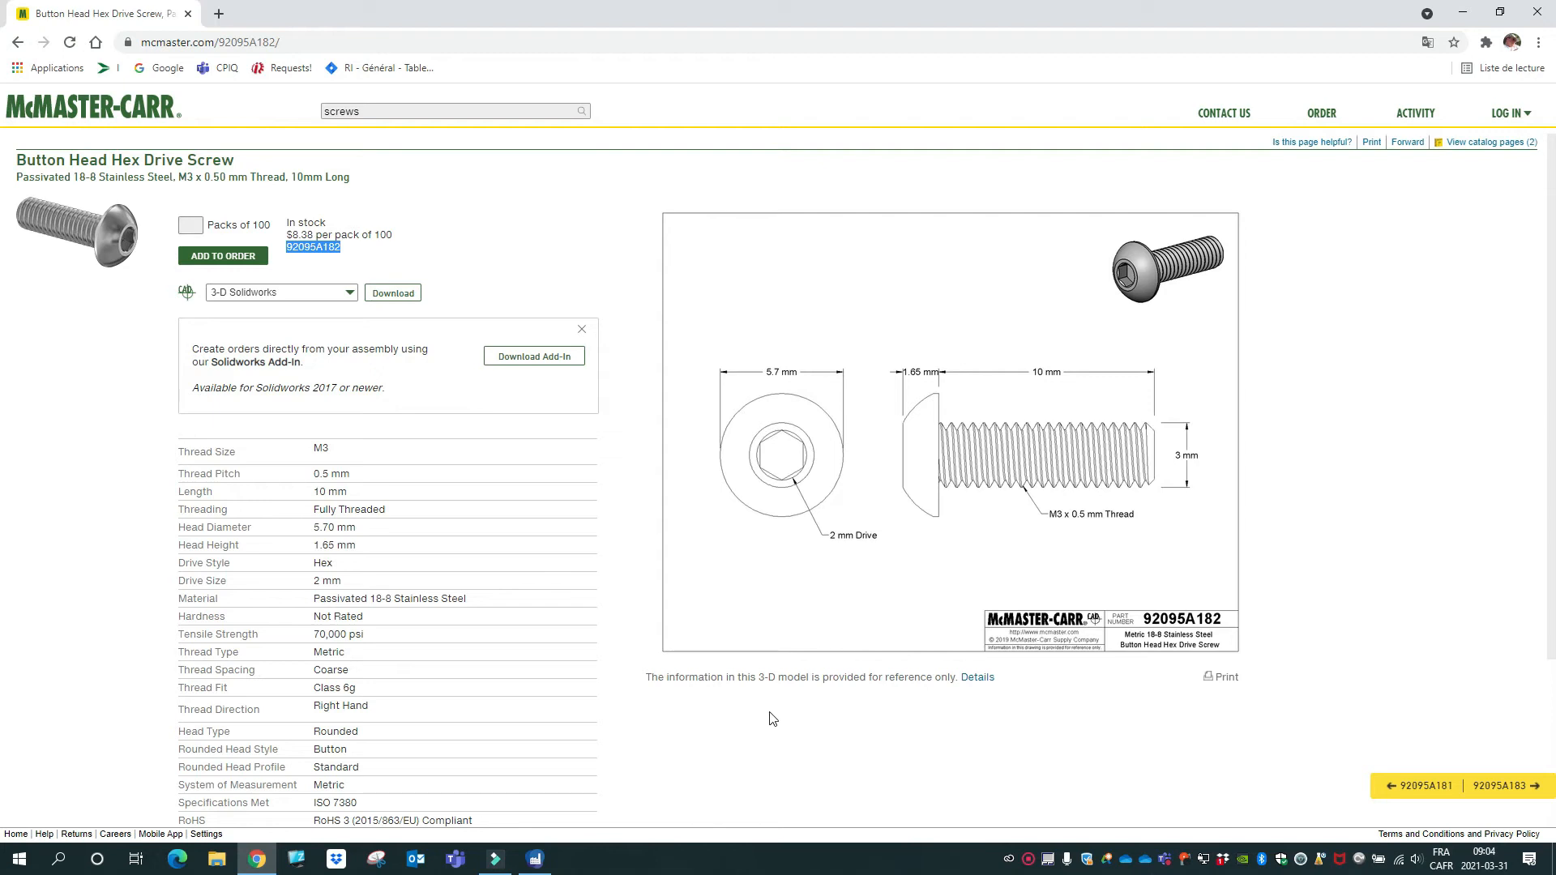
Switch back to JobBOSS, filter the materials by type Quincaillerie, and find the metric SH BUTTON SCRW entries
key(alt+Tab)
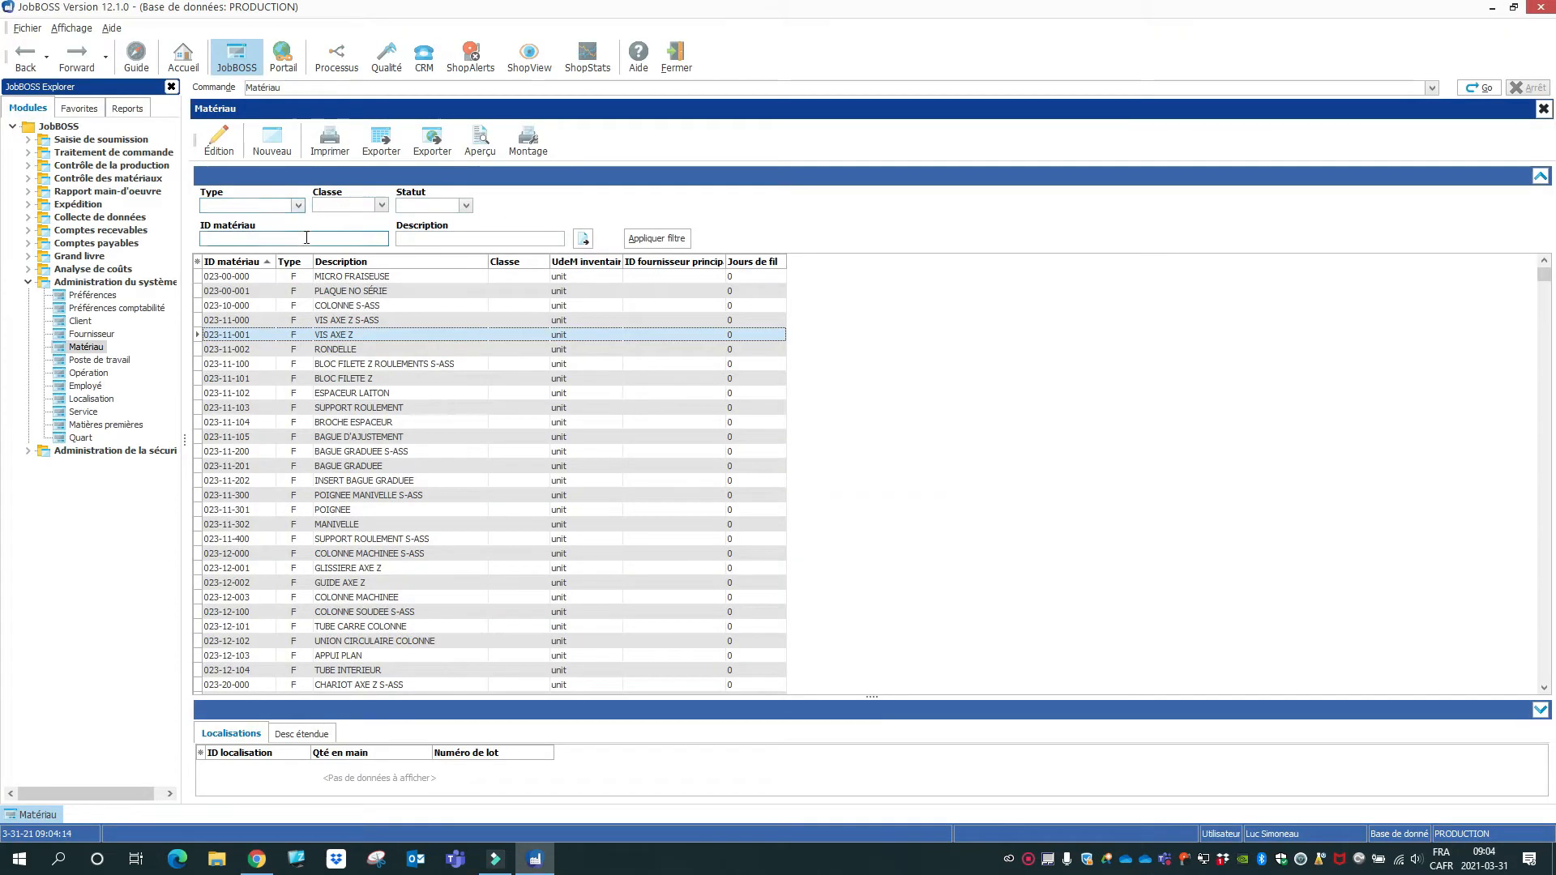
click(297, 205)
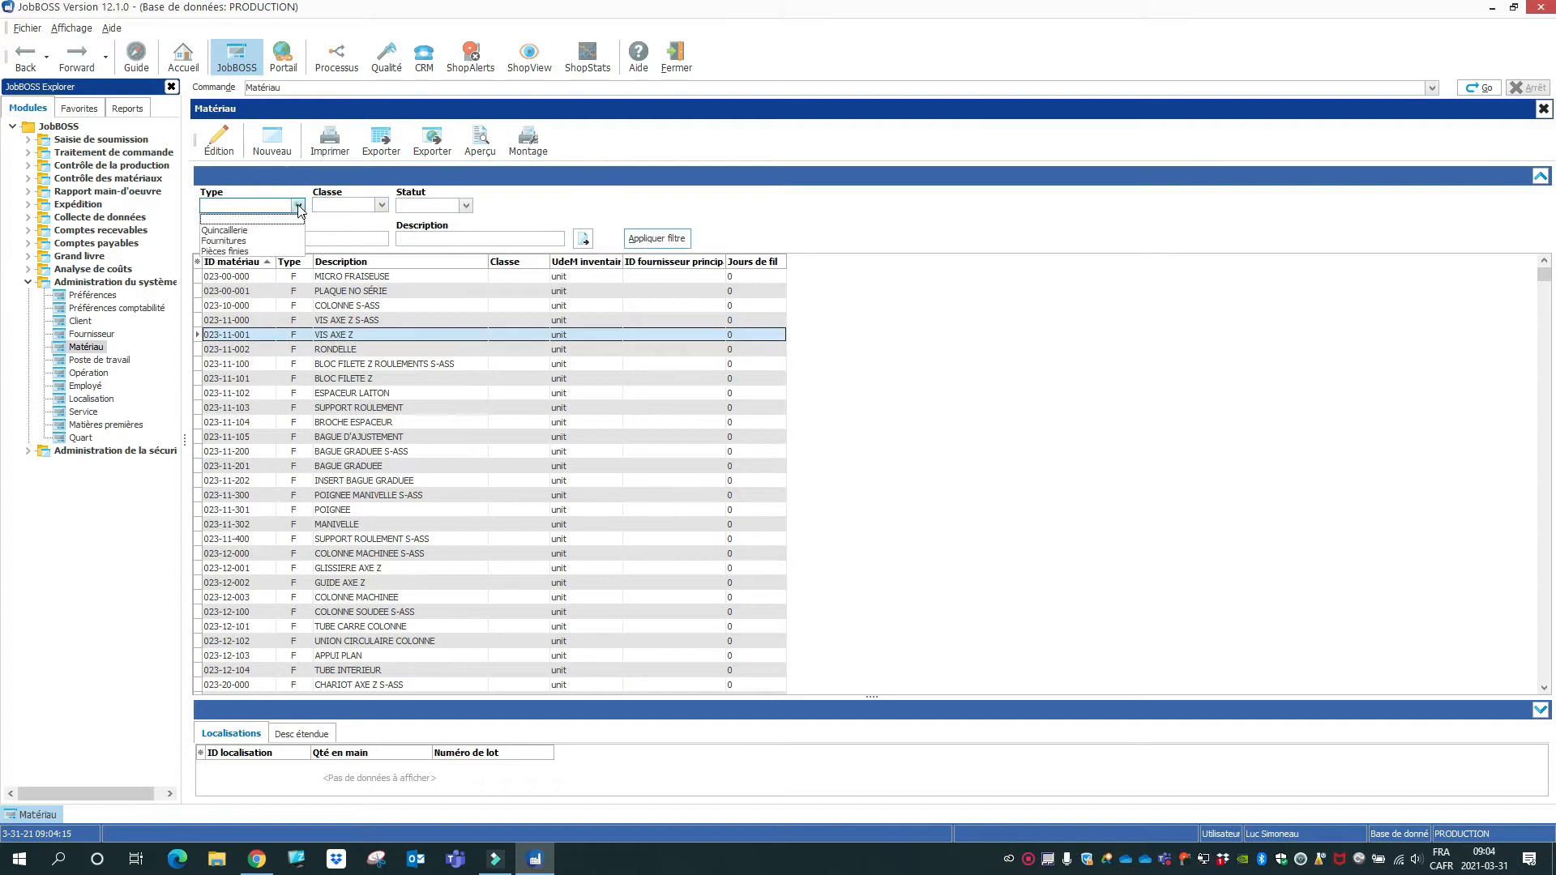
click(243, 217)
click(656, 238)
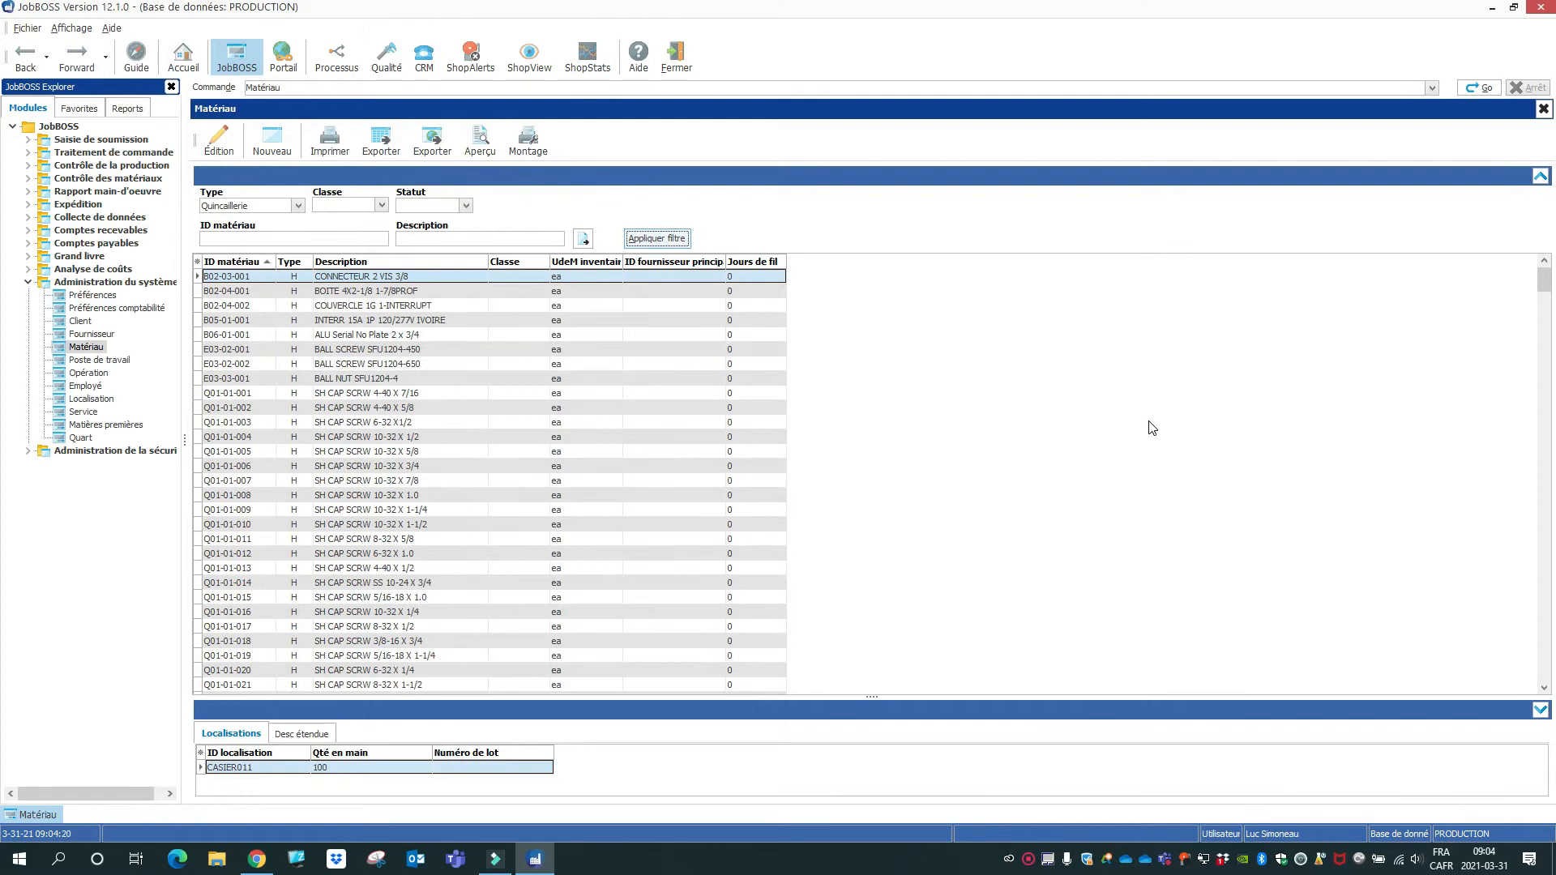
click(1543, 279)
drag(1543, 279, 1546, 387)
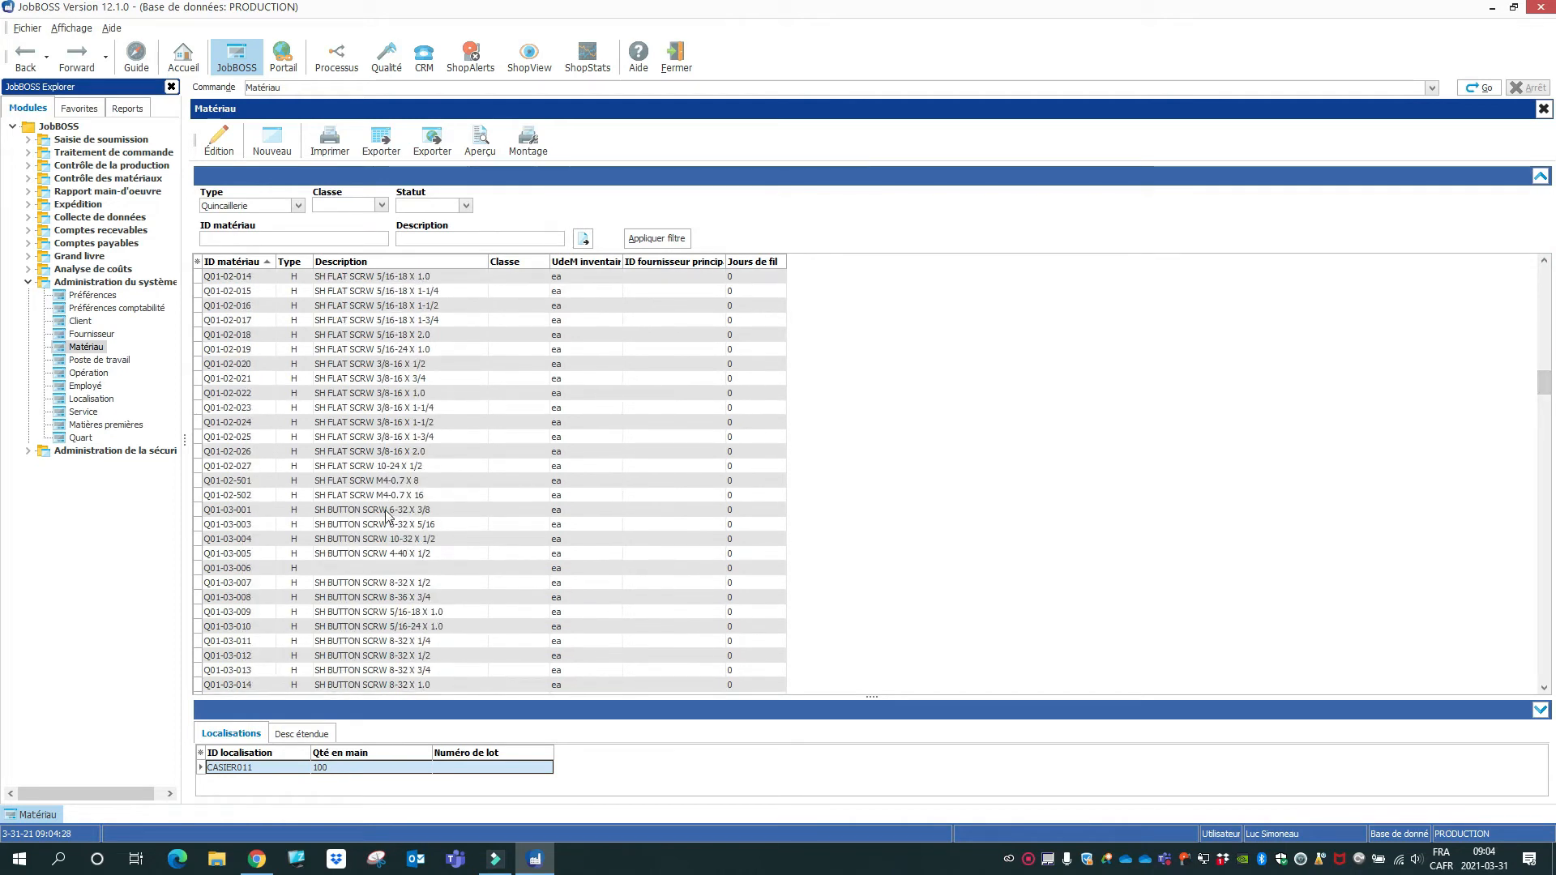
scroll(727, 549, down, 1)
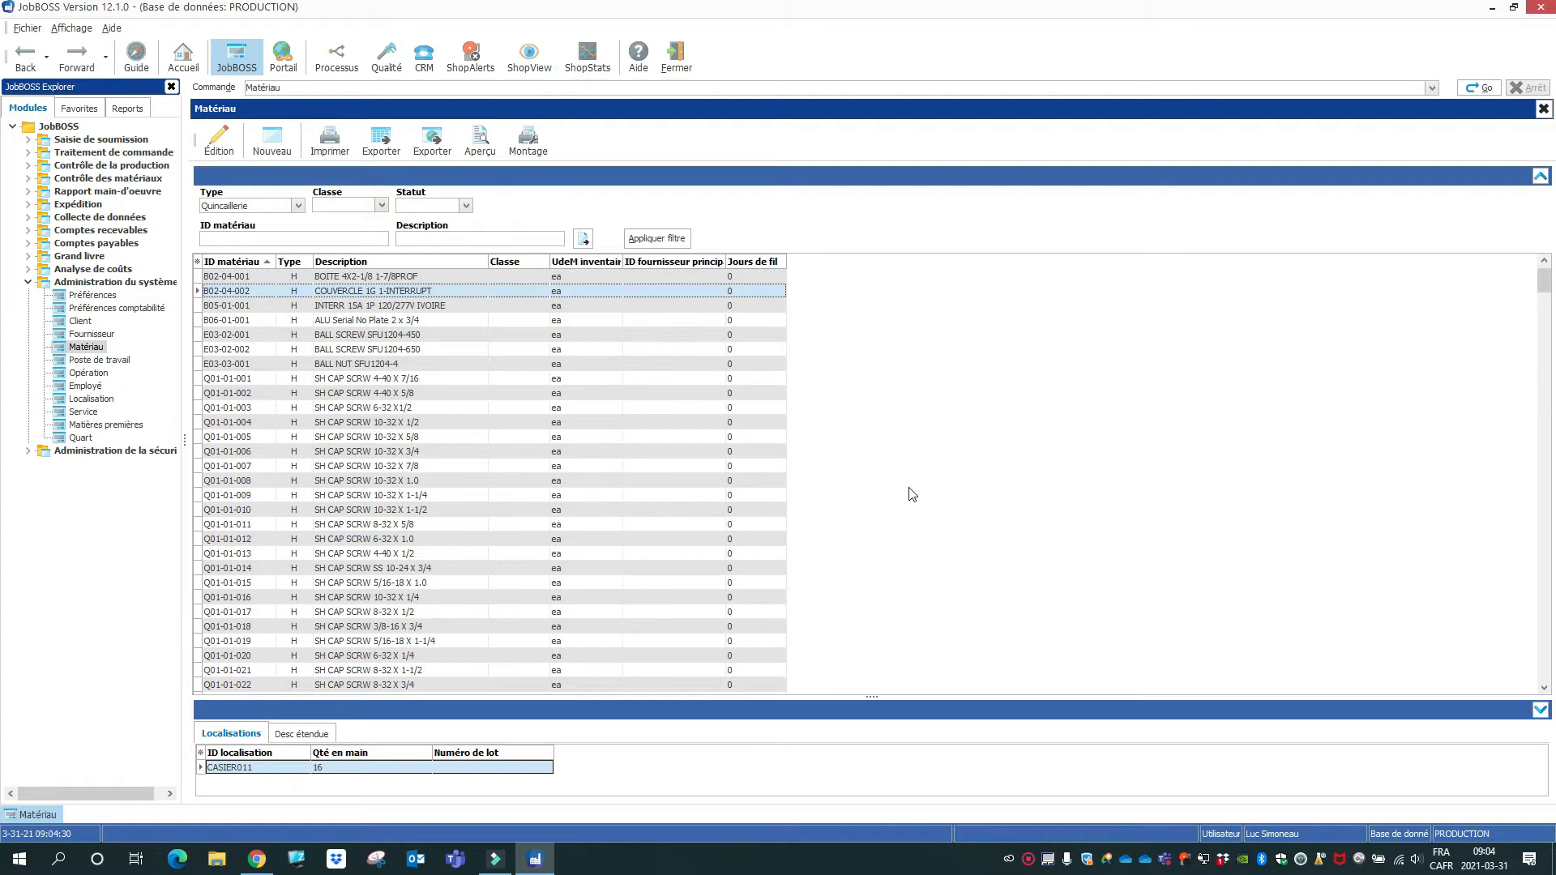
drag(1546, 280, 1544, 430)
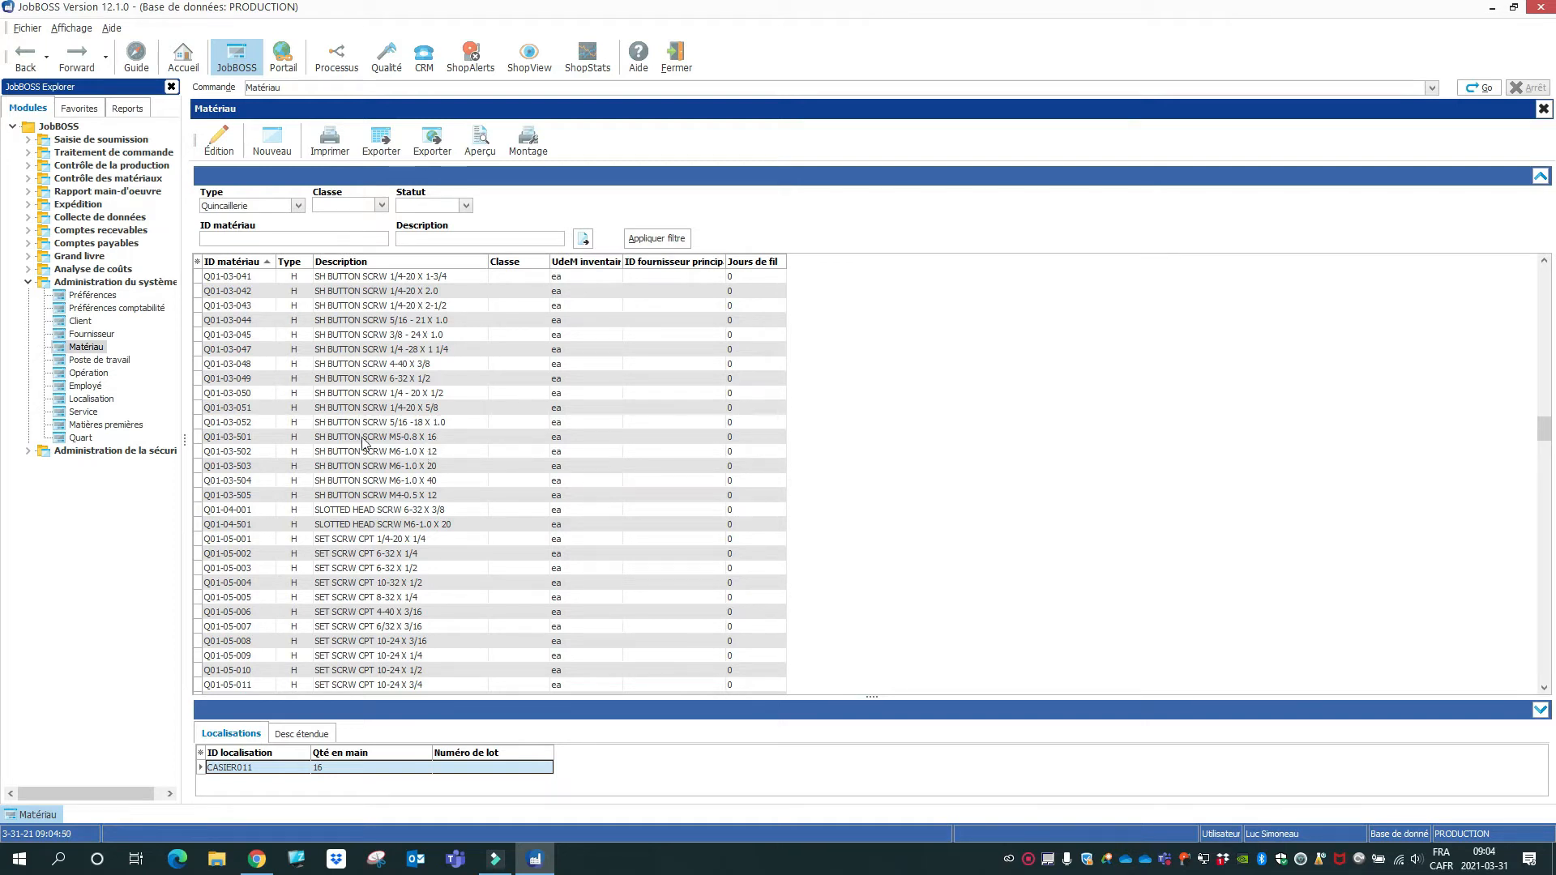
Open material Q01-03-505 and copy the "SH BUTTON SCRW" part of its description
click(228, 496)
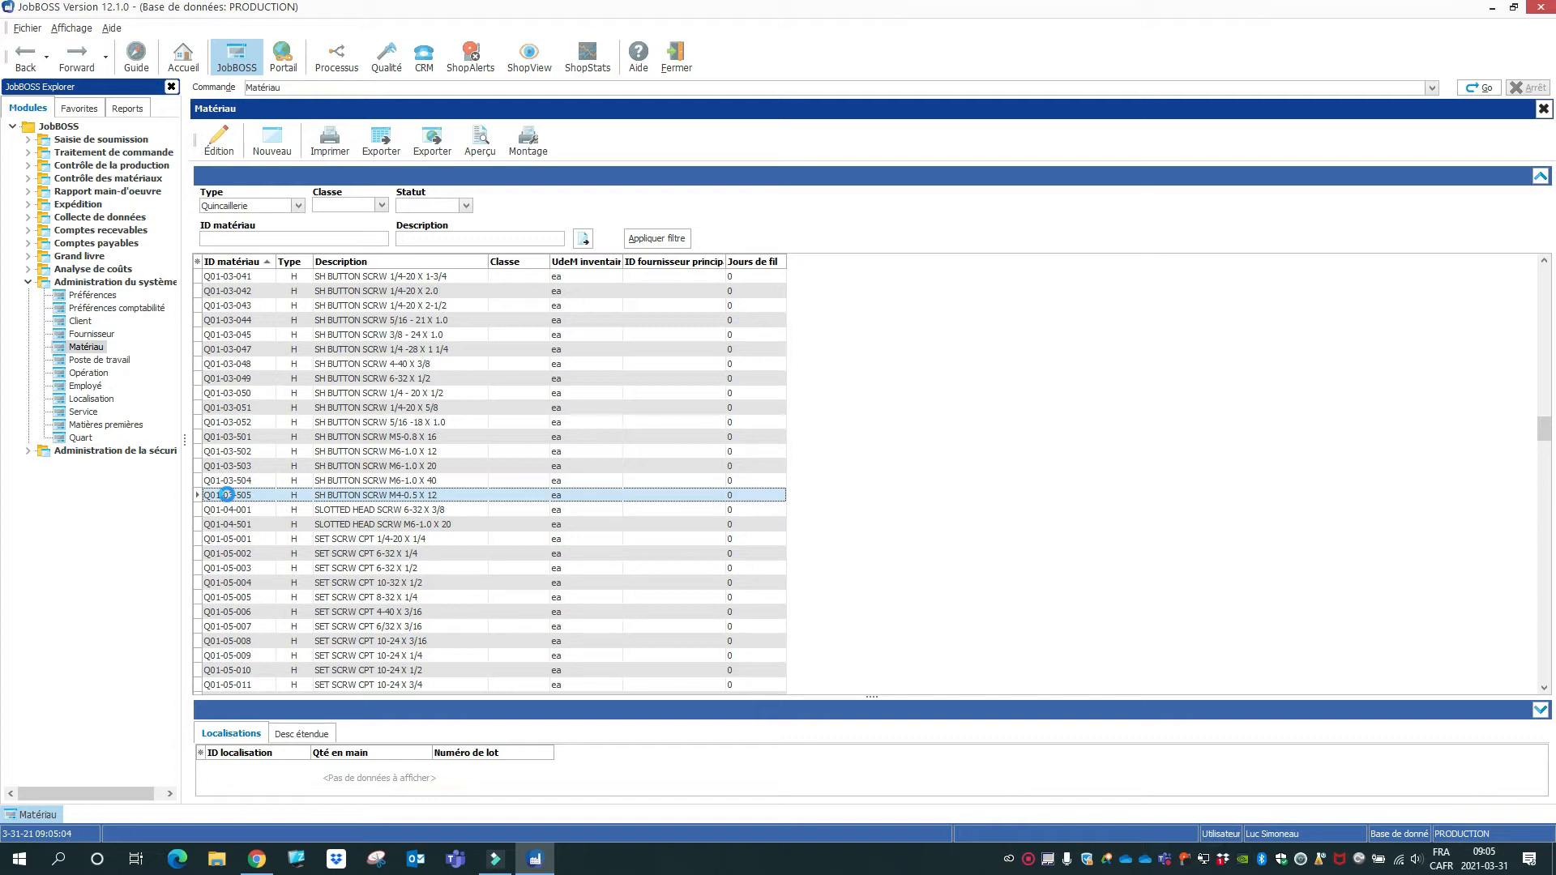
double_click(227, 495)
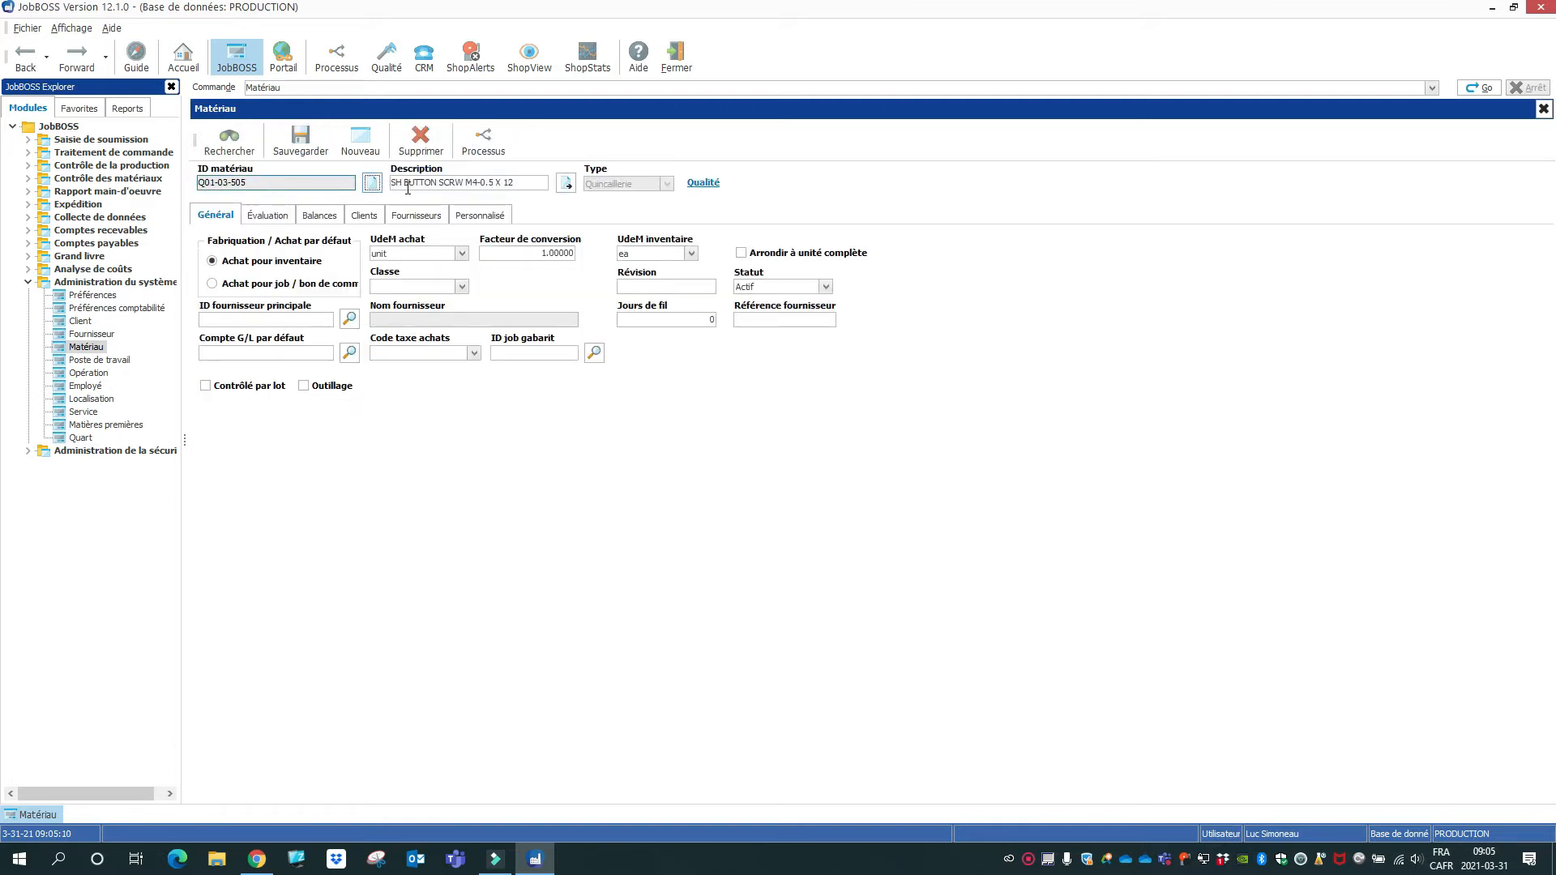
click(514, 184)
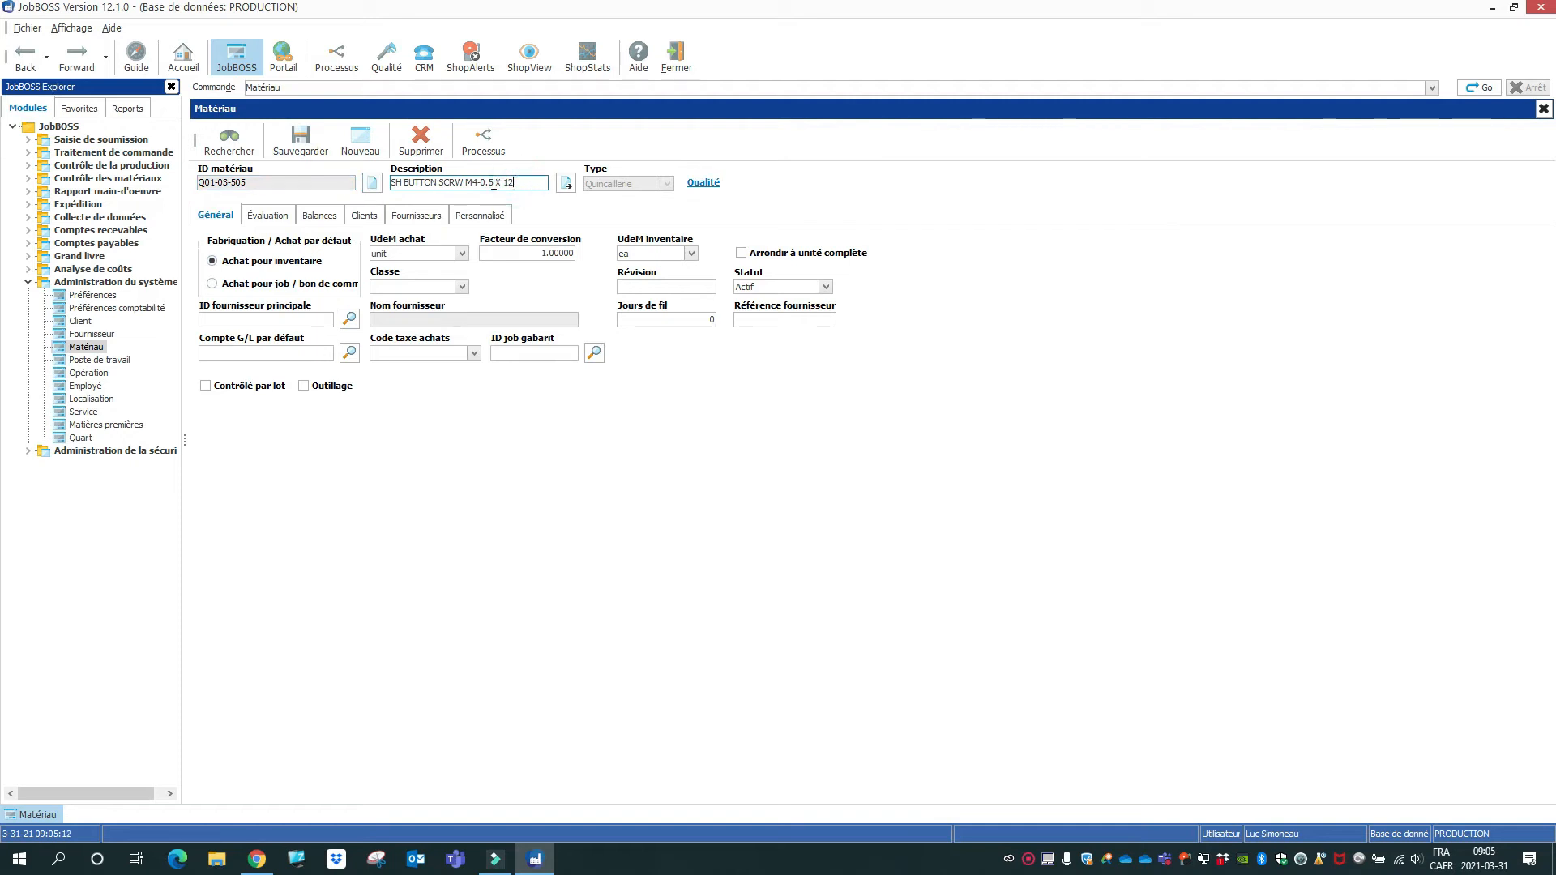
drag(468, 181, 391, 181)
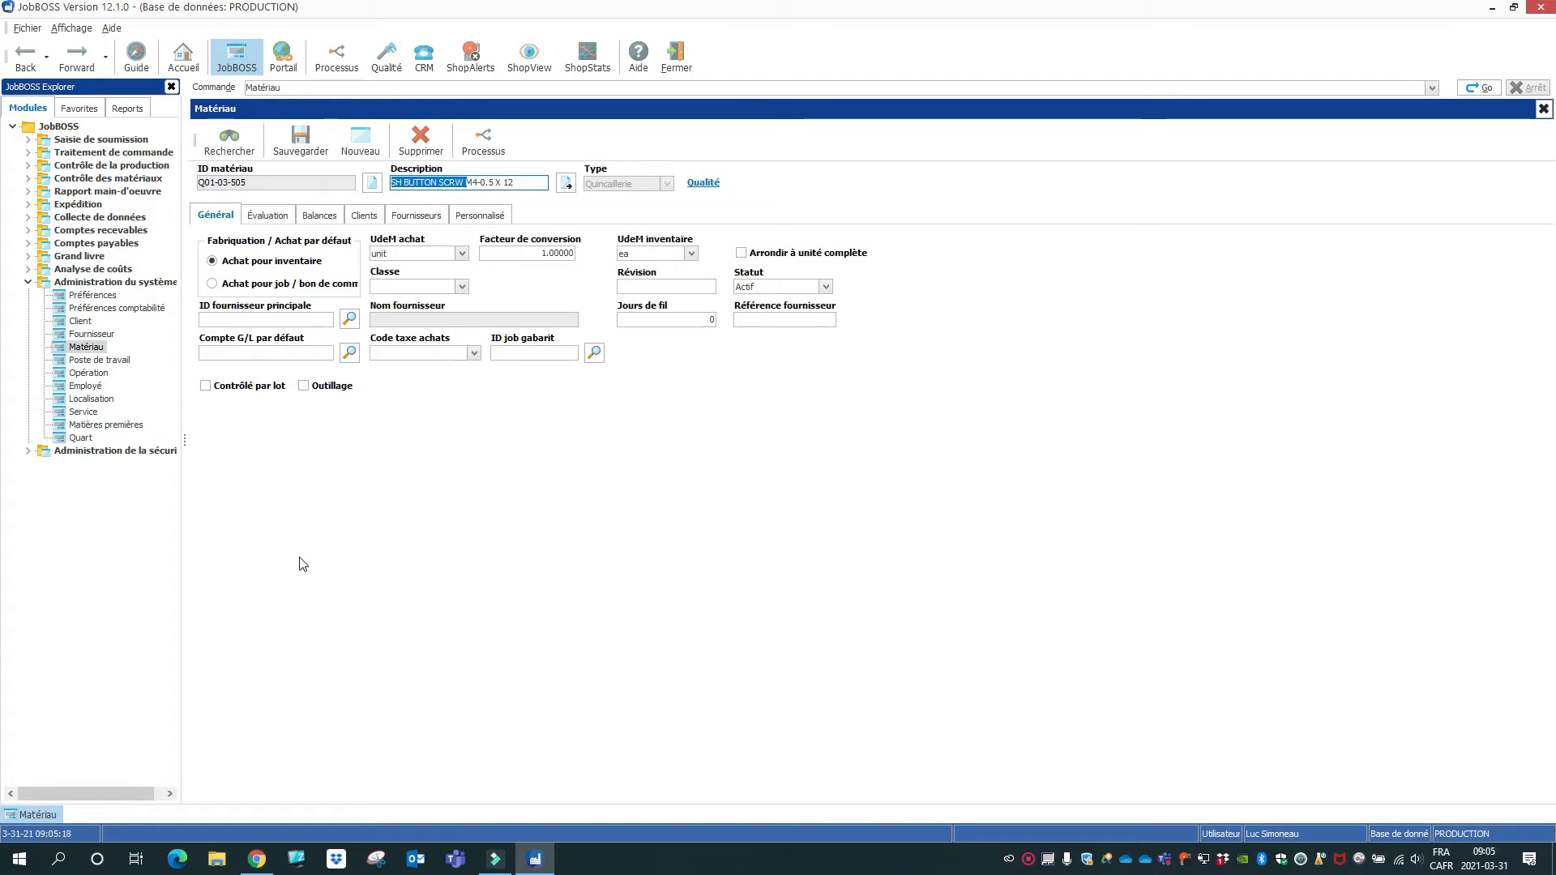
right_click(406, 182)
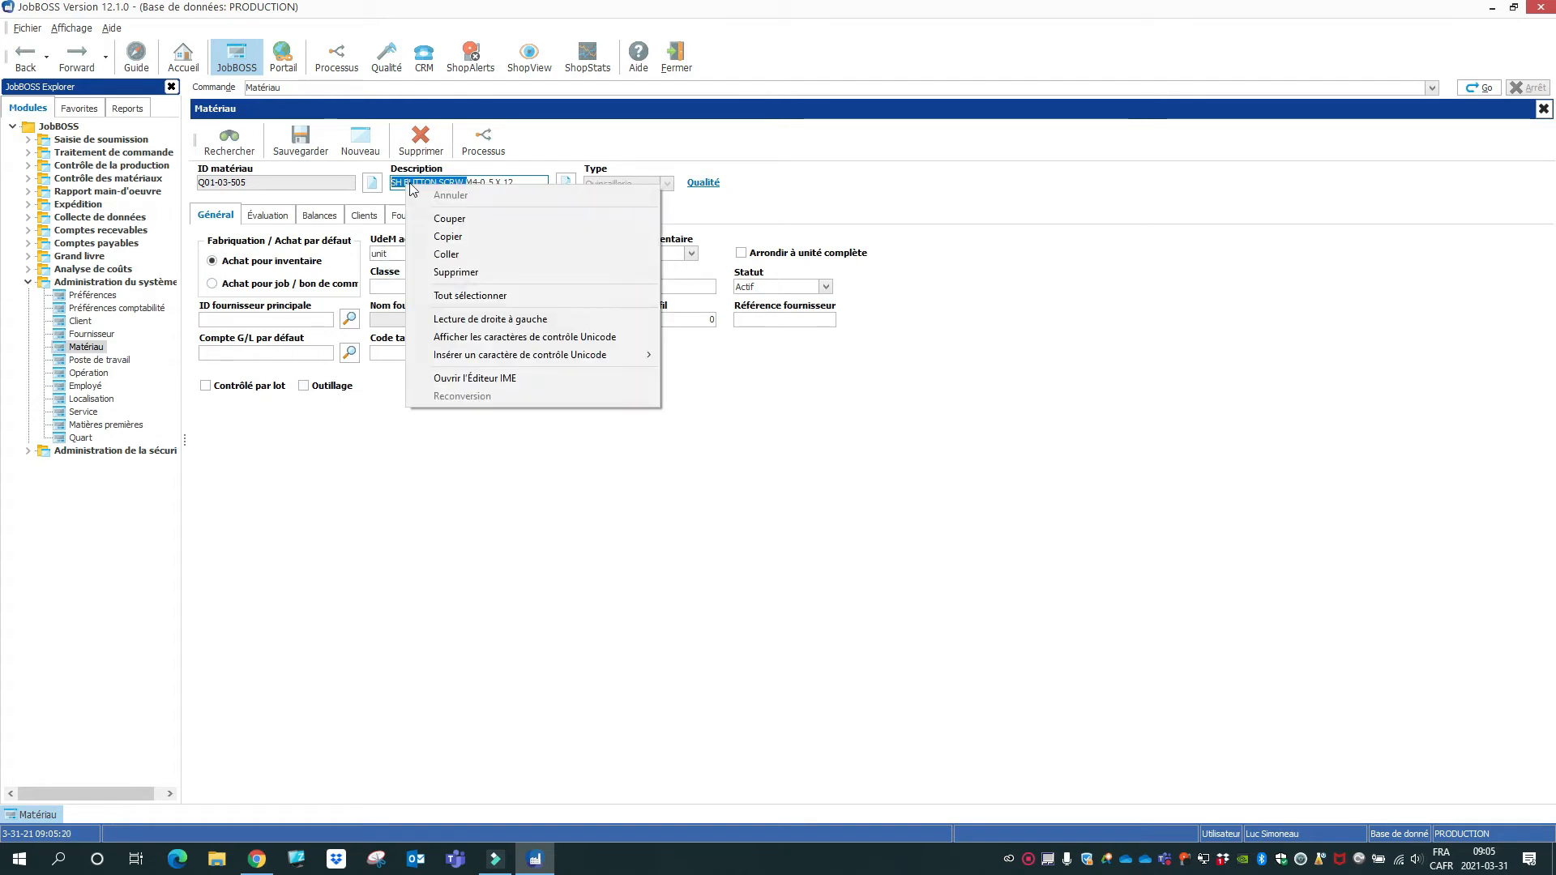
click(448, 237)
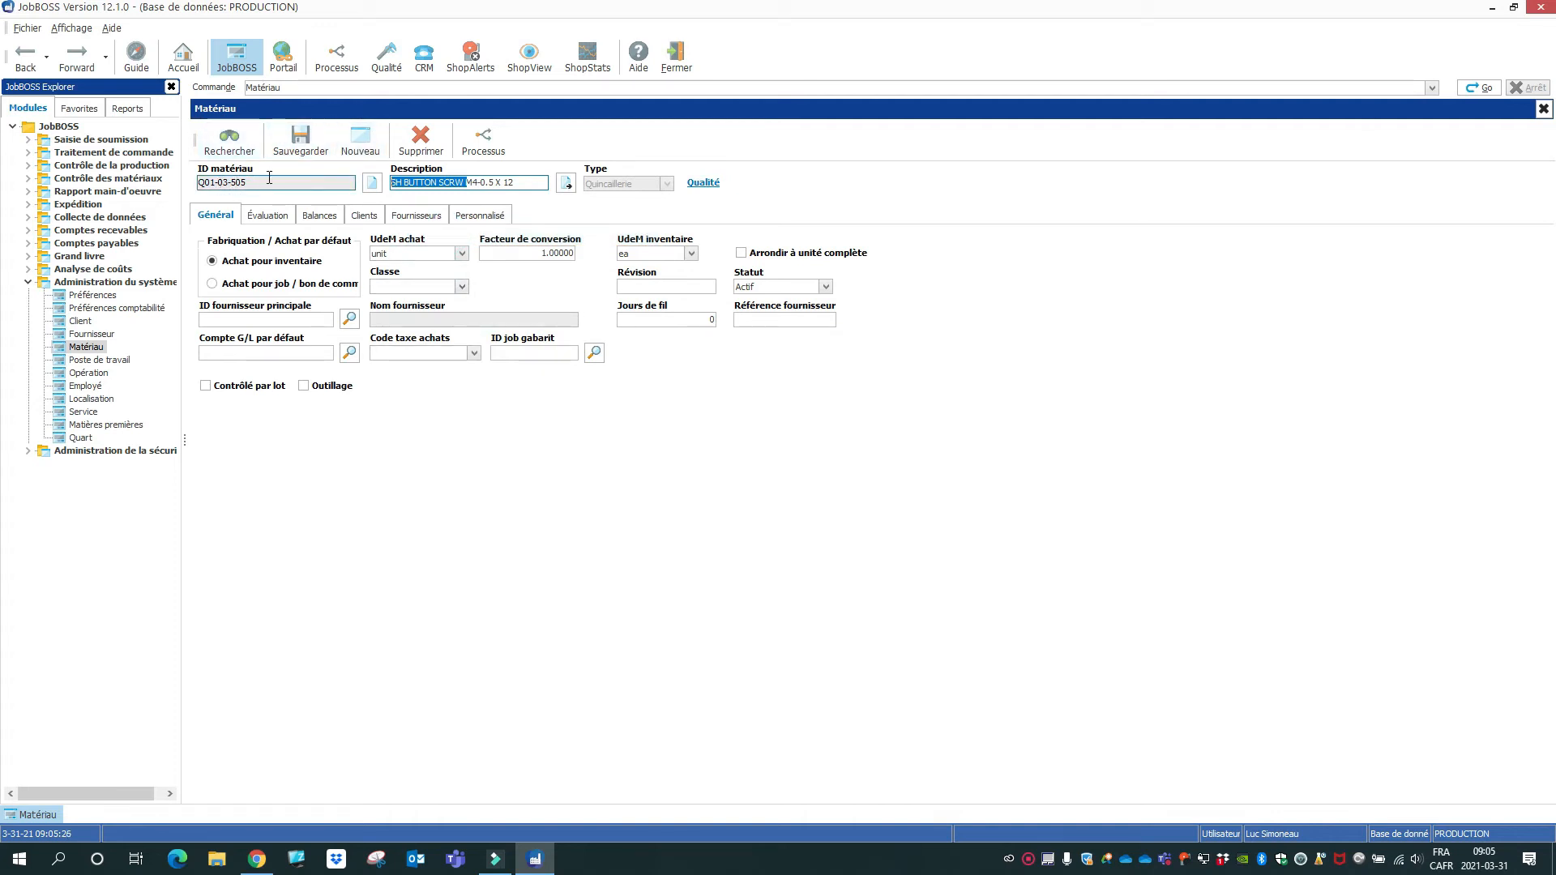
Create a new material with ID Q01-03-506 and put the copied "SH BUTTON SCRW" in its description
click(360, 139)
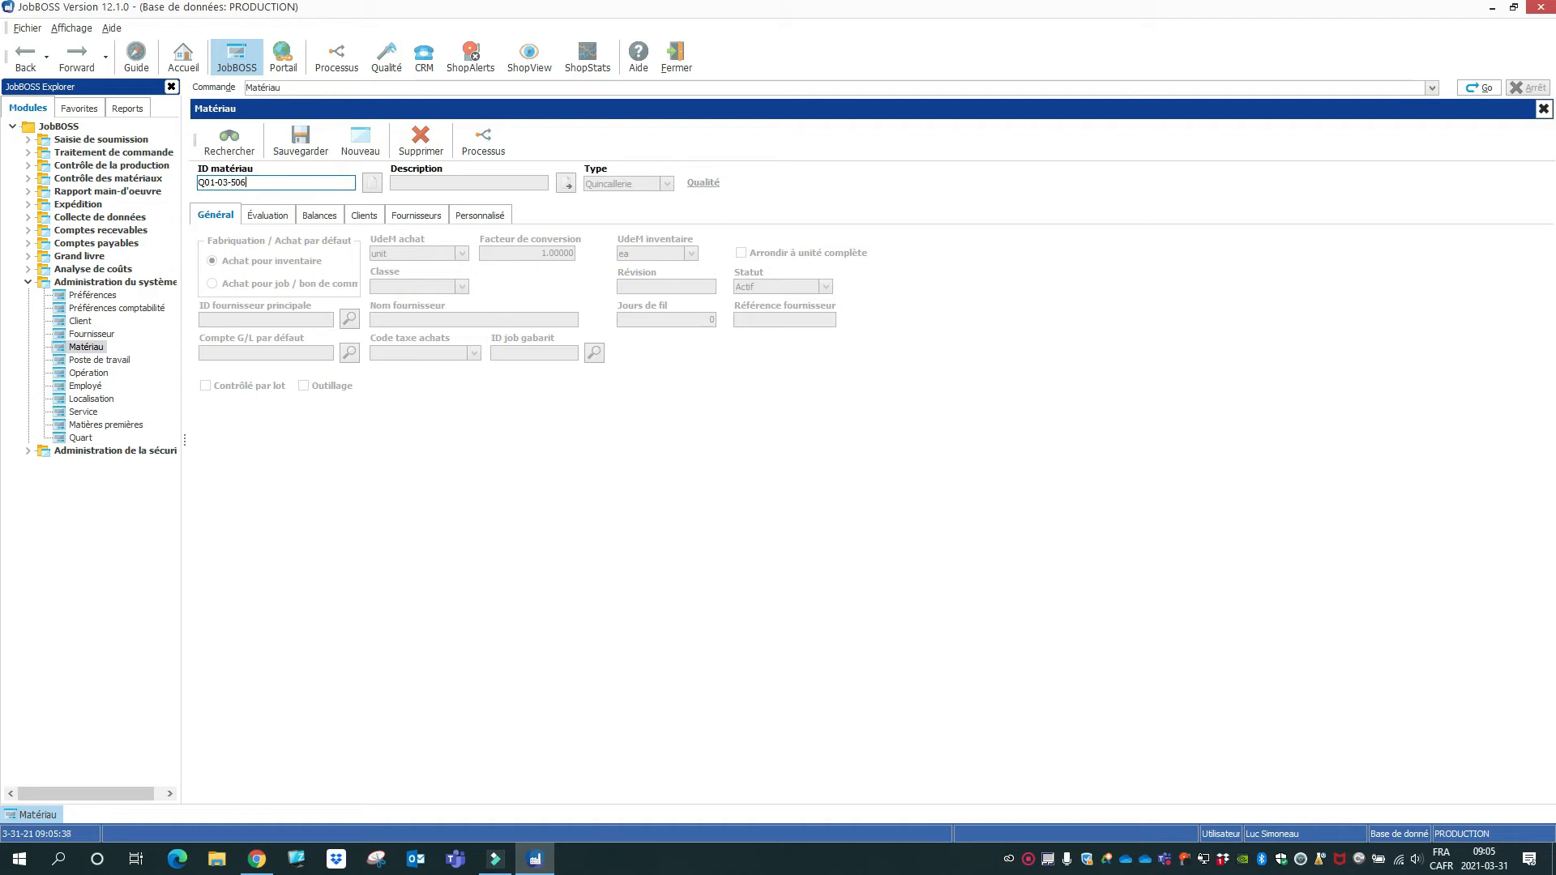
key(Tab)
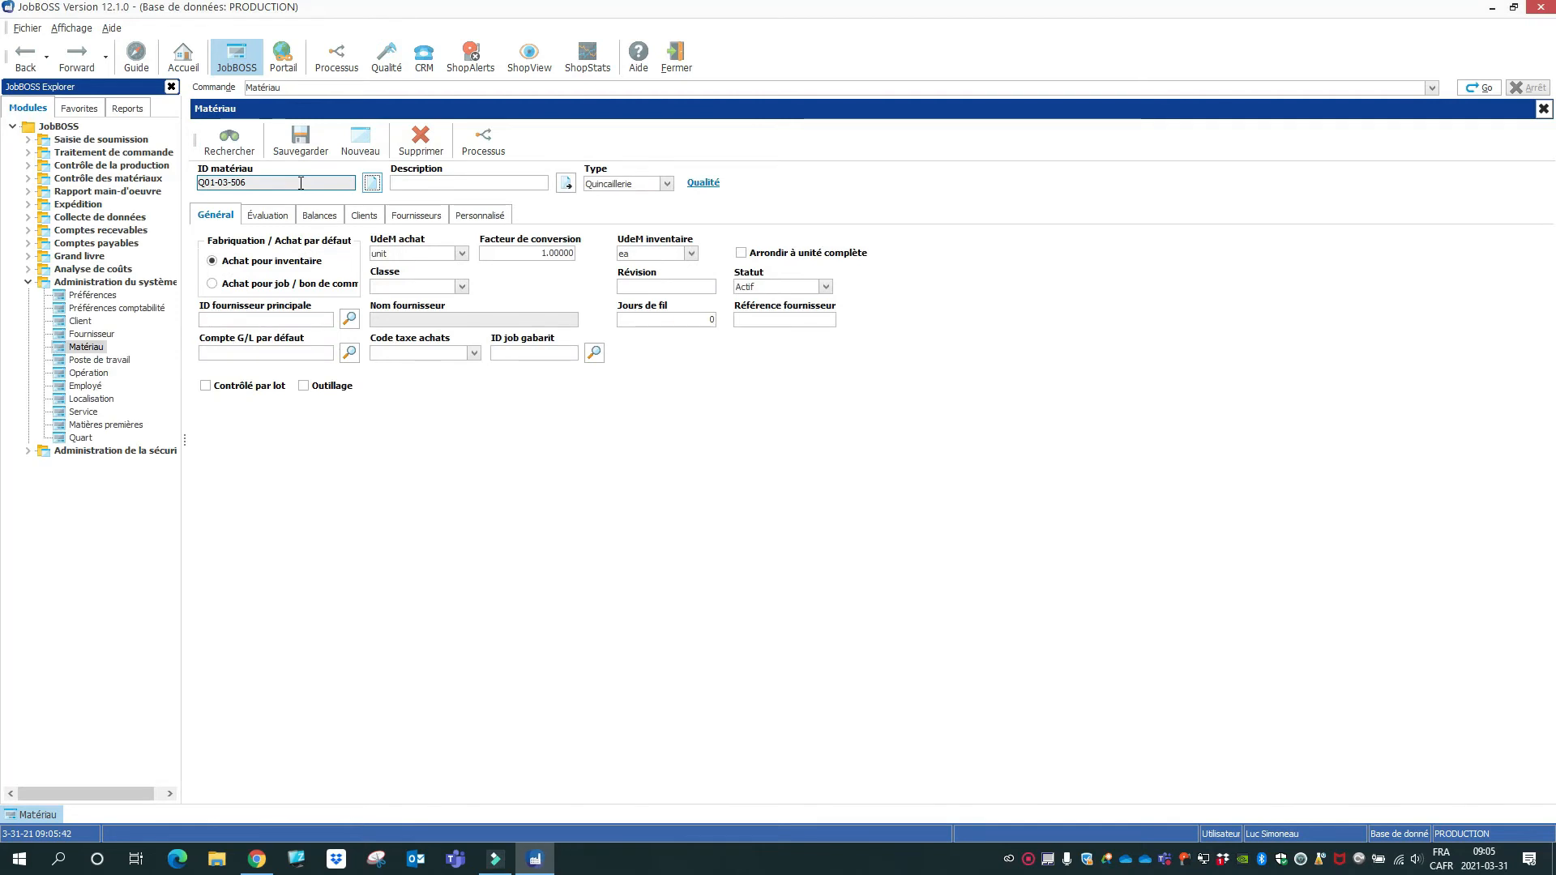
click(415, 184)
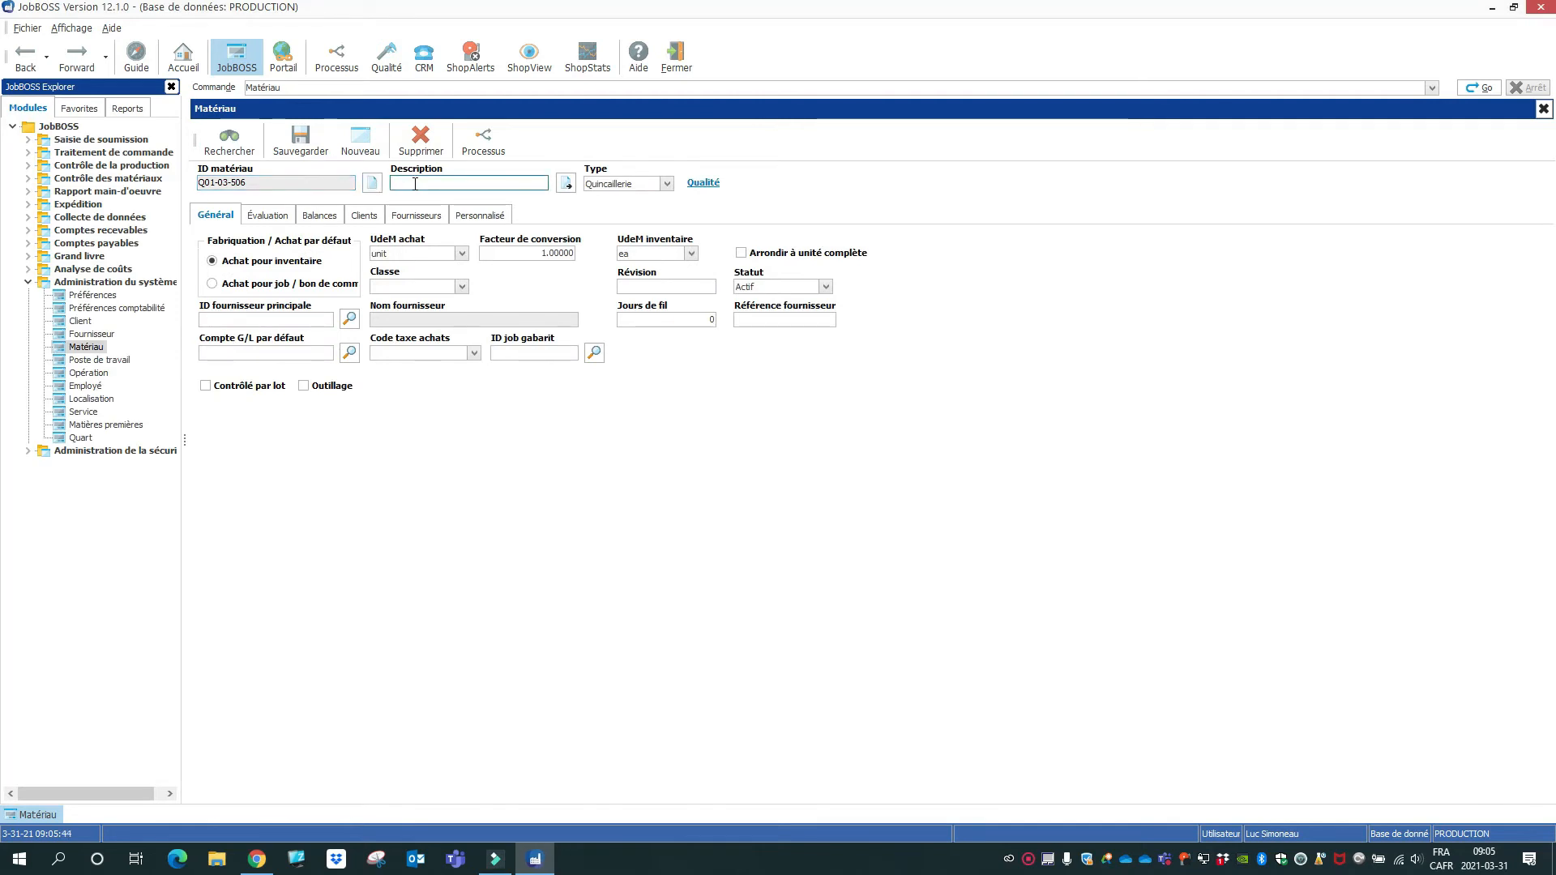
text(SH BUTTON SCRW )
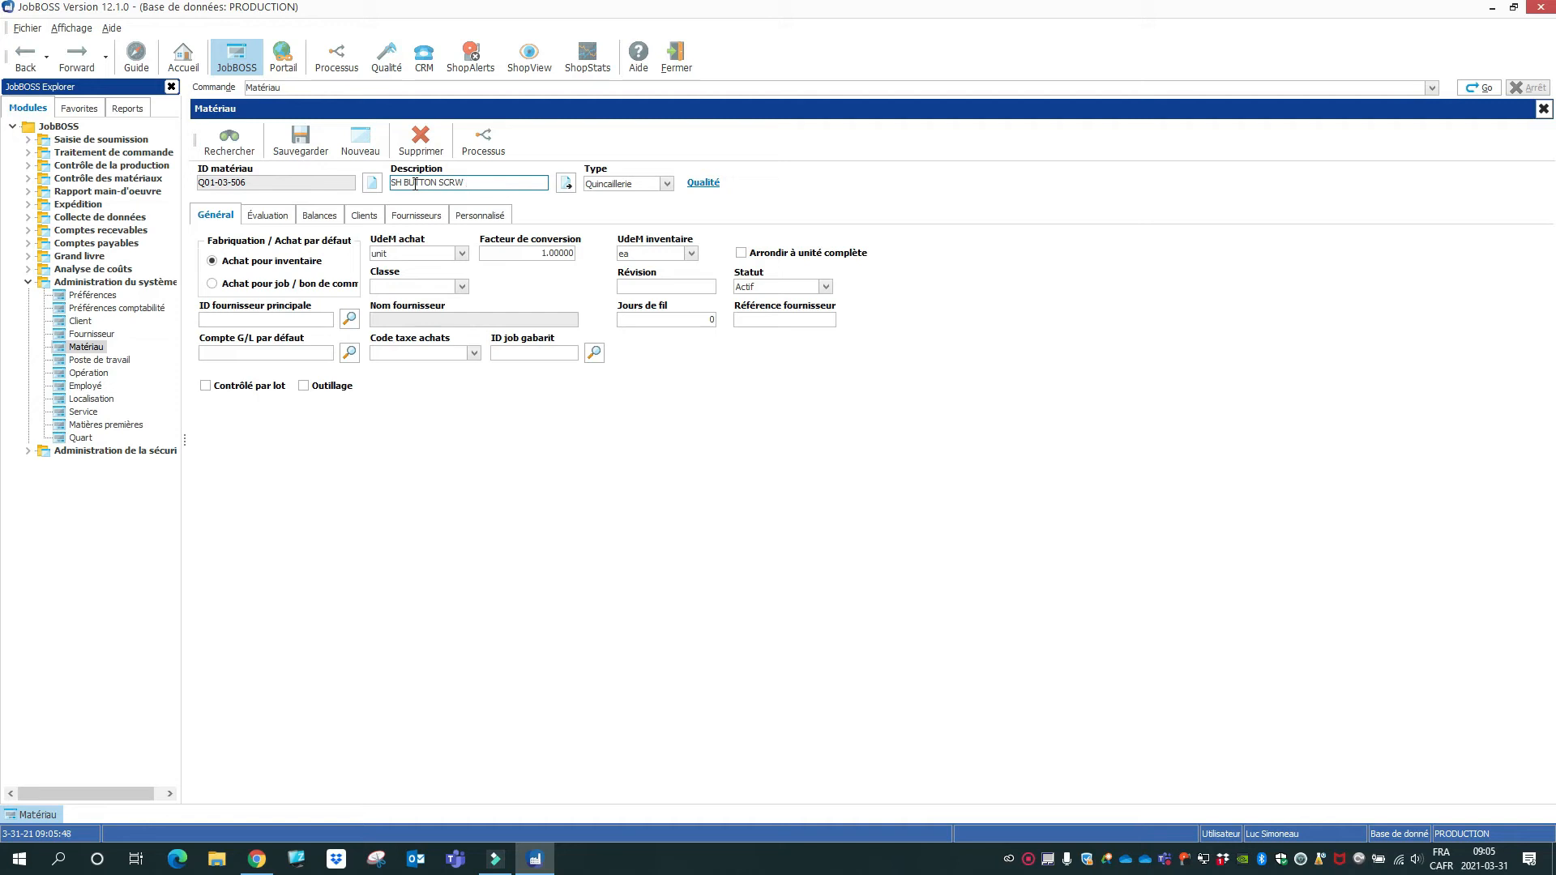
Complete the description with "M3-0.5 X 10", checking the screw's length on the McMaster-Carr page, and keep the type Quincaillerie
text(M3-0.5)
key(alt+Tab)
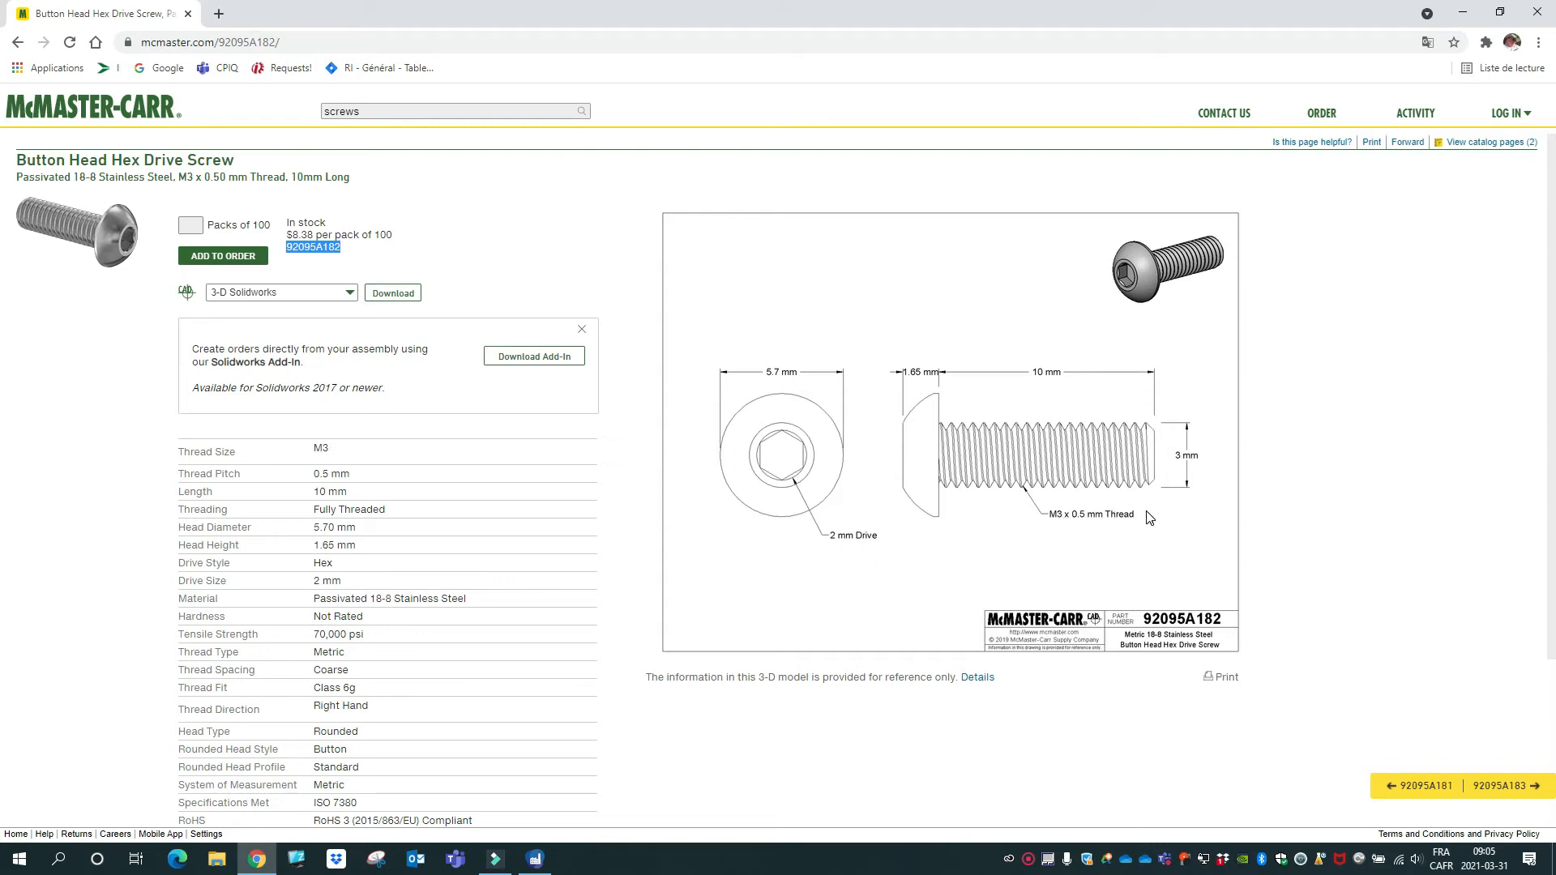
key(alt+Tab)
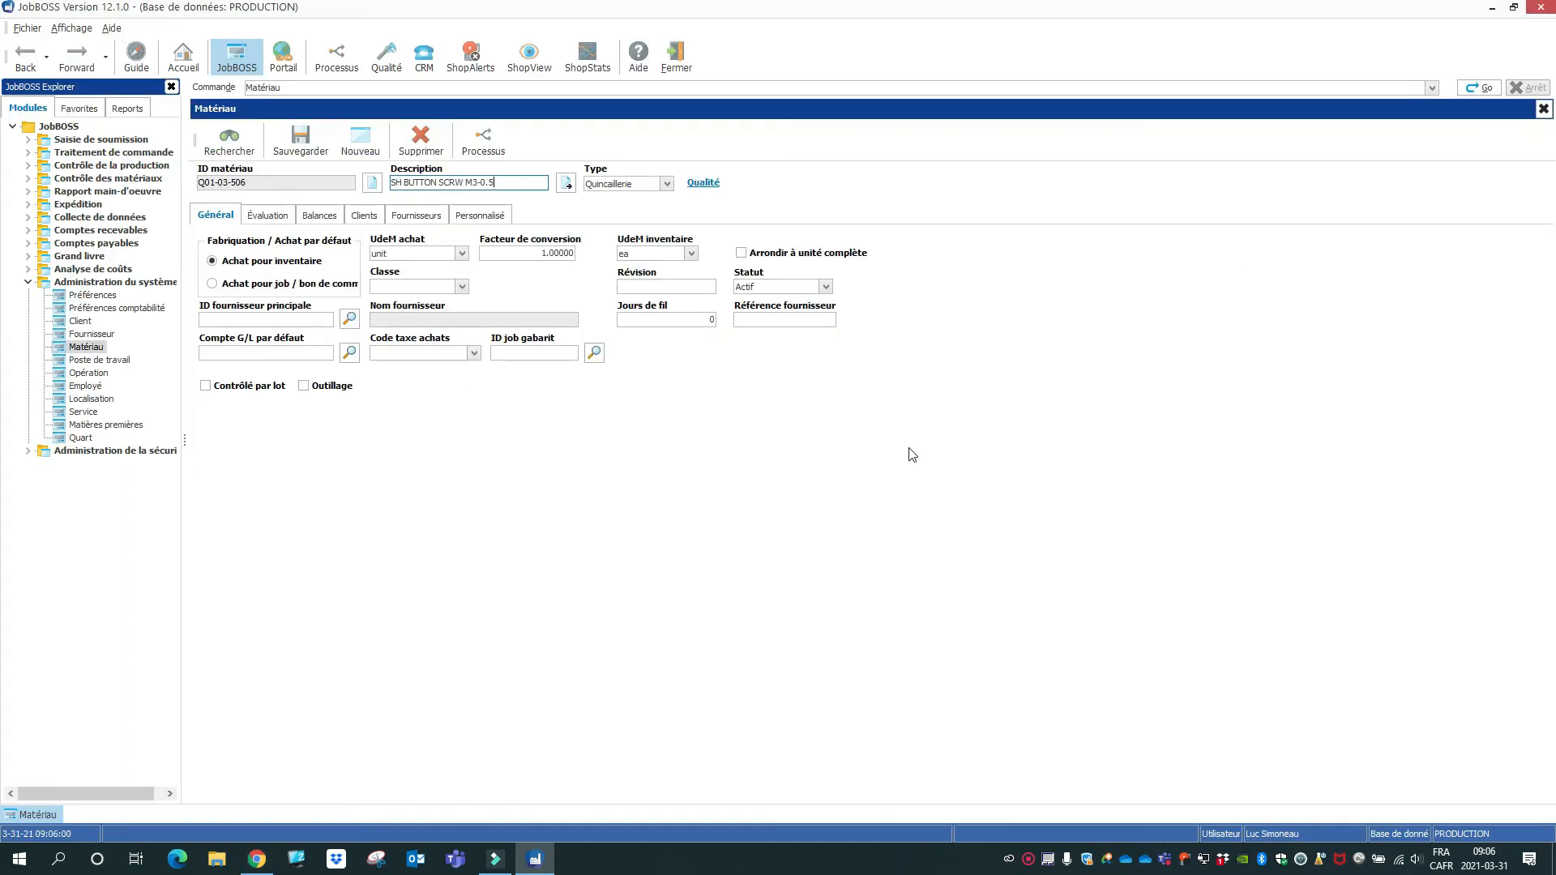
text(X 10)
click(667, 185)
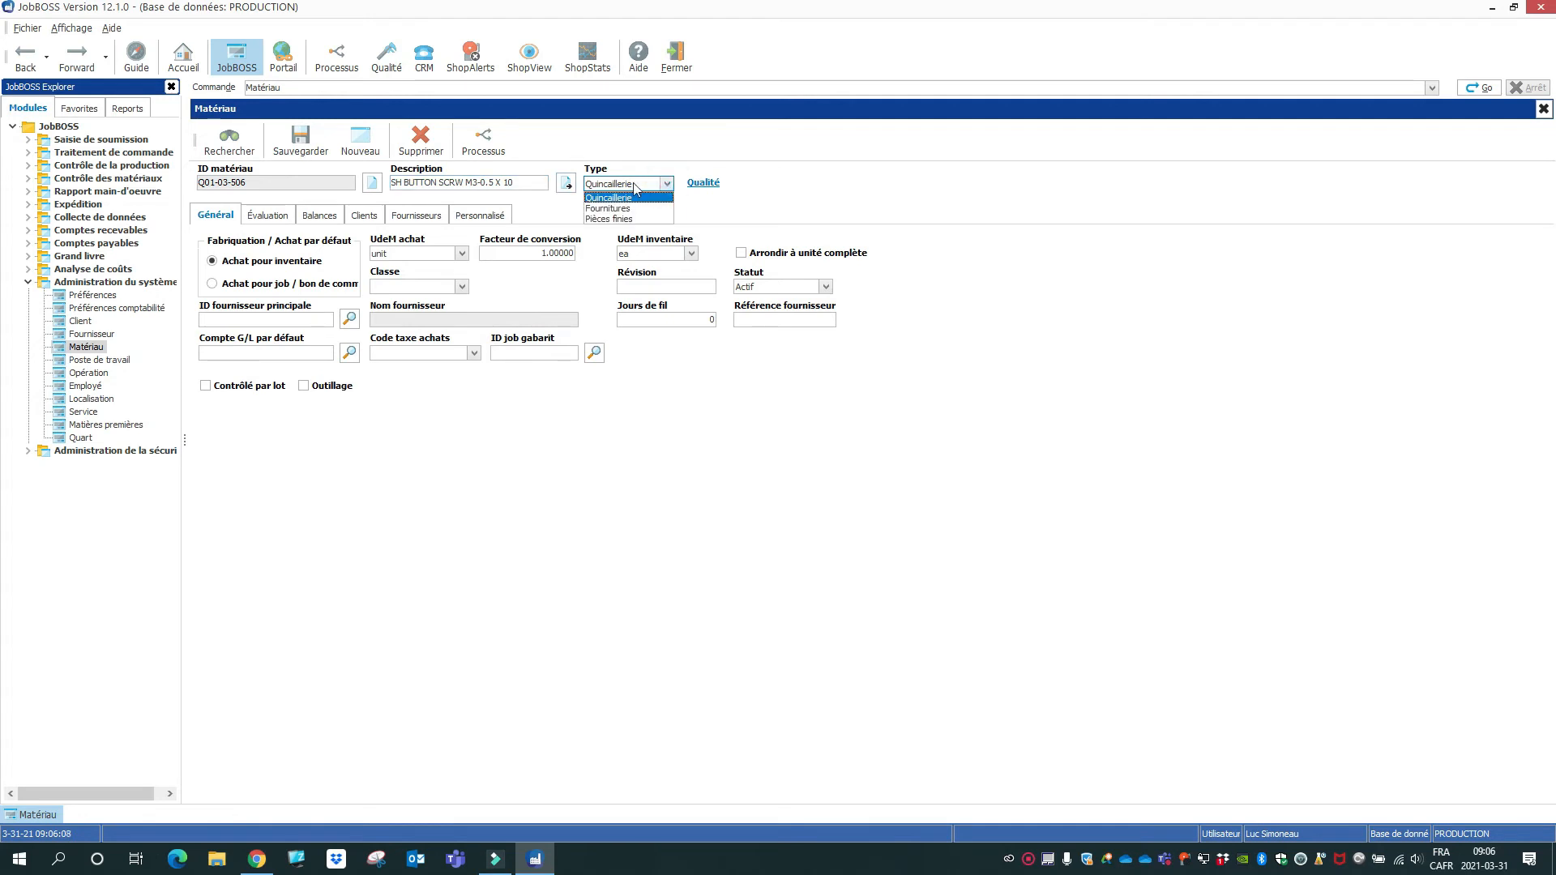
click(821, 254)
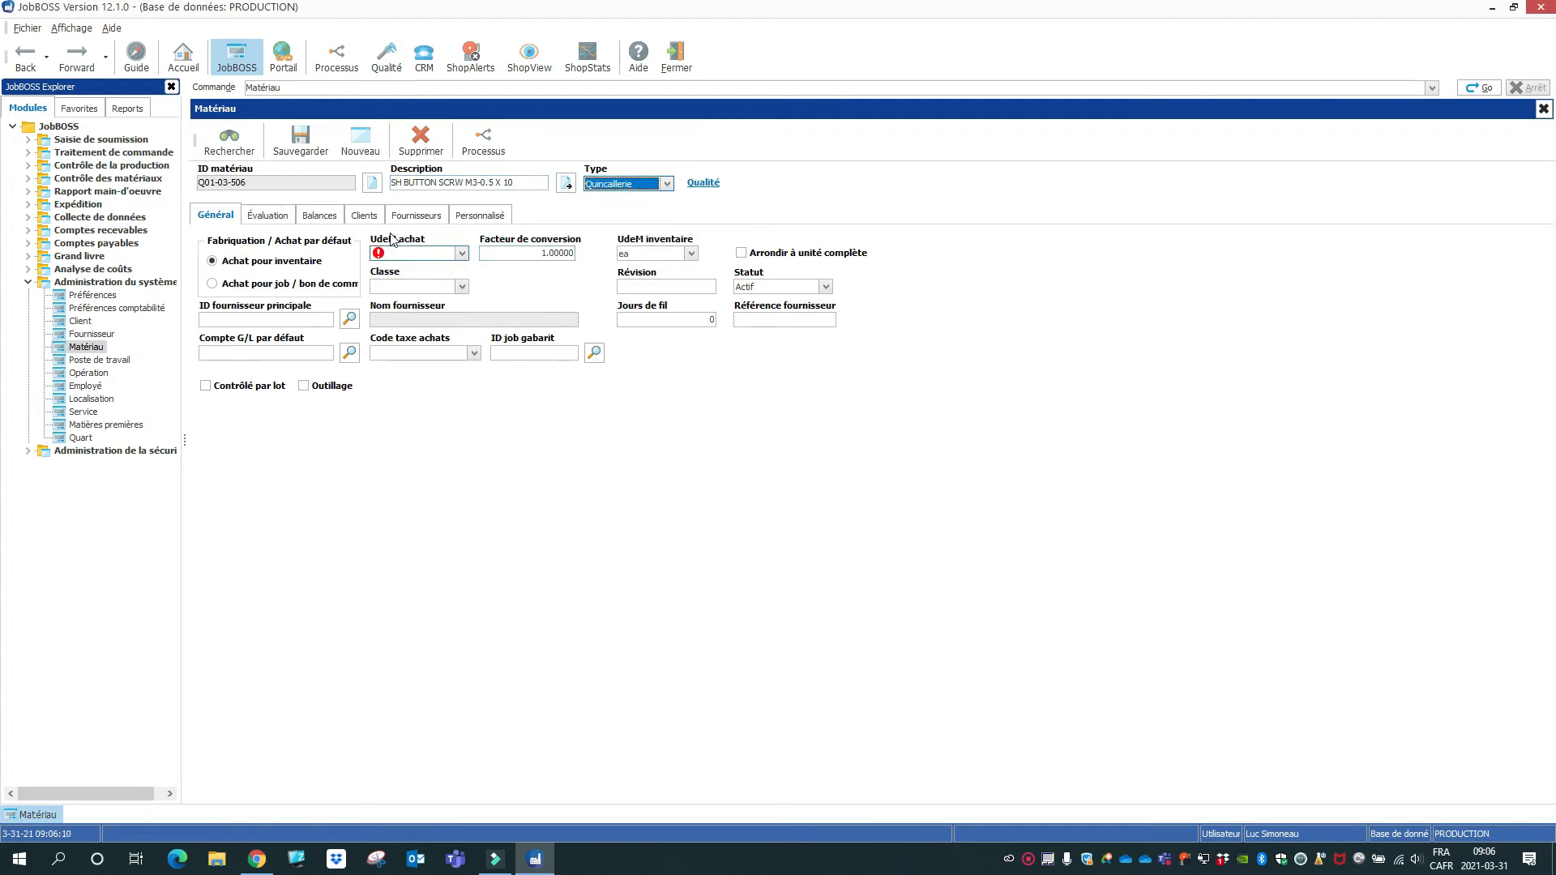
Set the purchase unit of measure to unit and the standard cost to 0.084 $, derived from the McMaster-Carr pack price
click(463, 255)
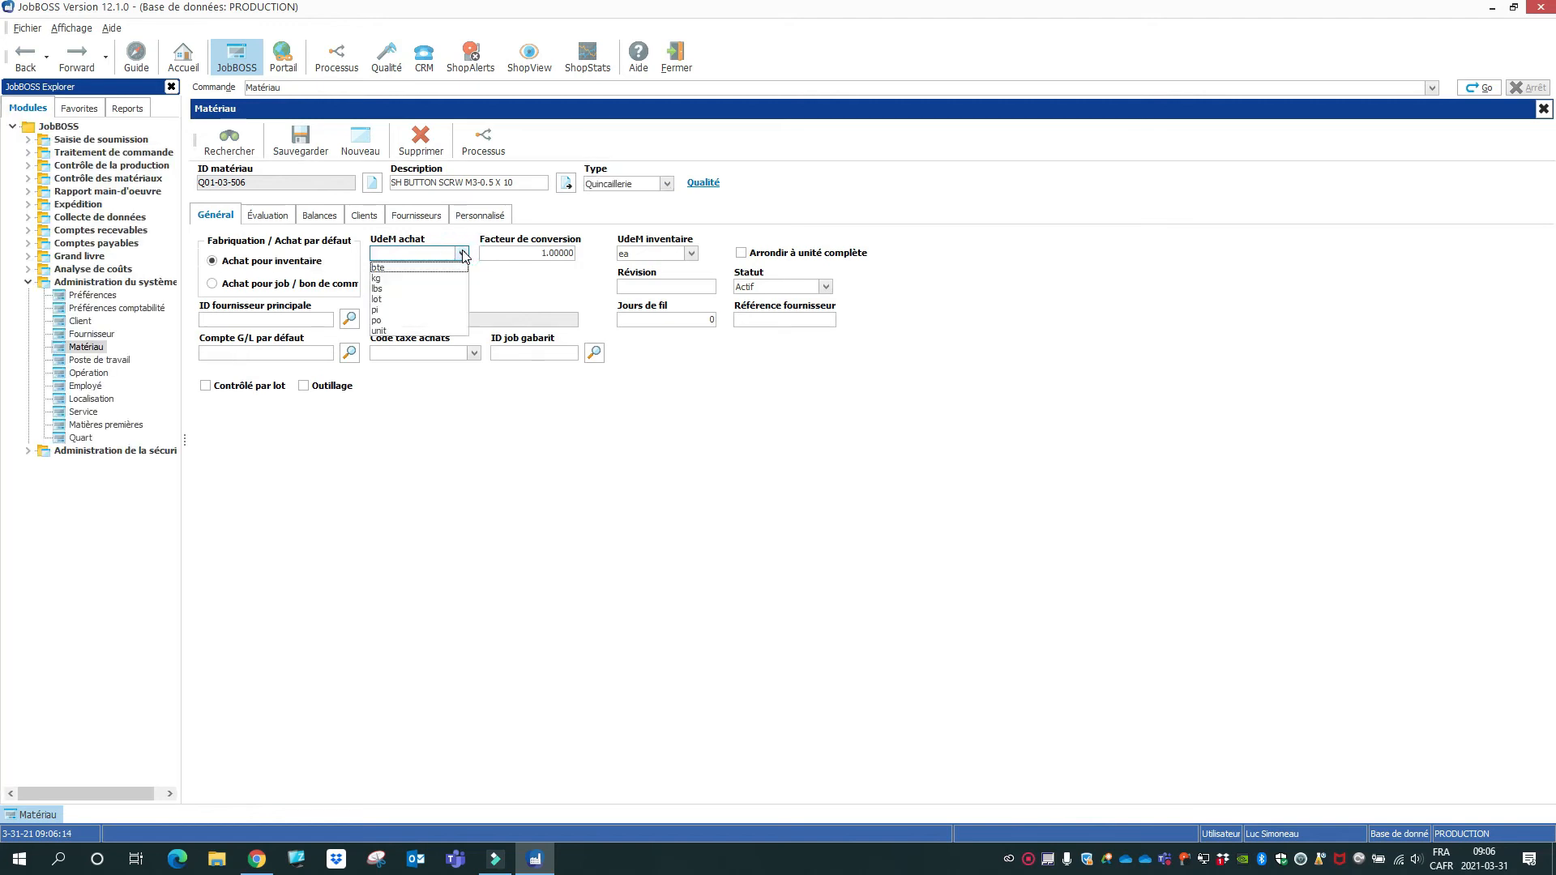
click(394, 332)
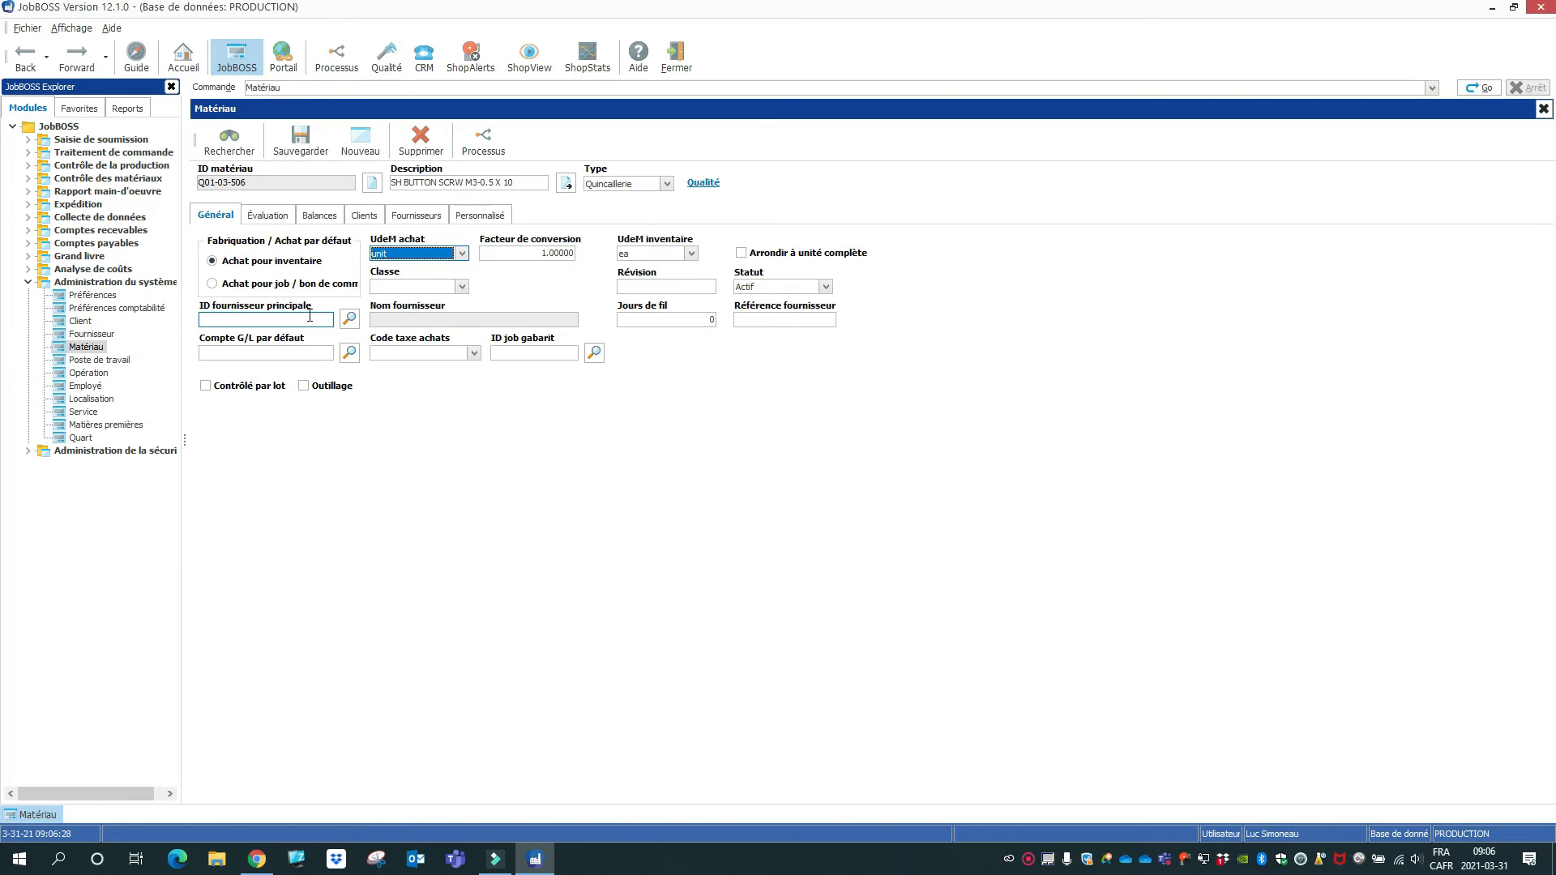
click(276, 220)
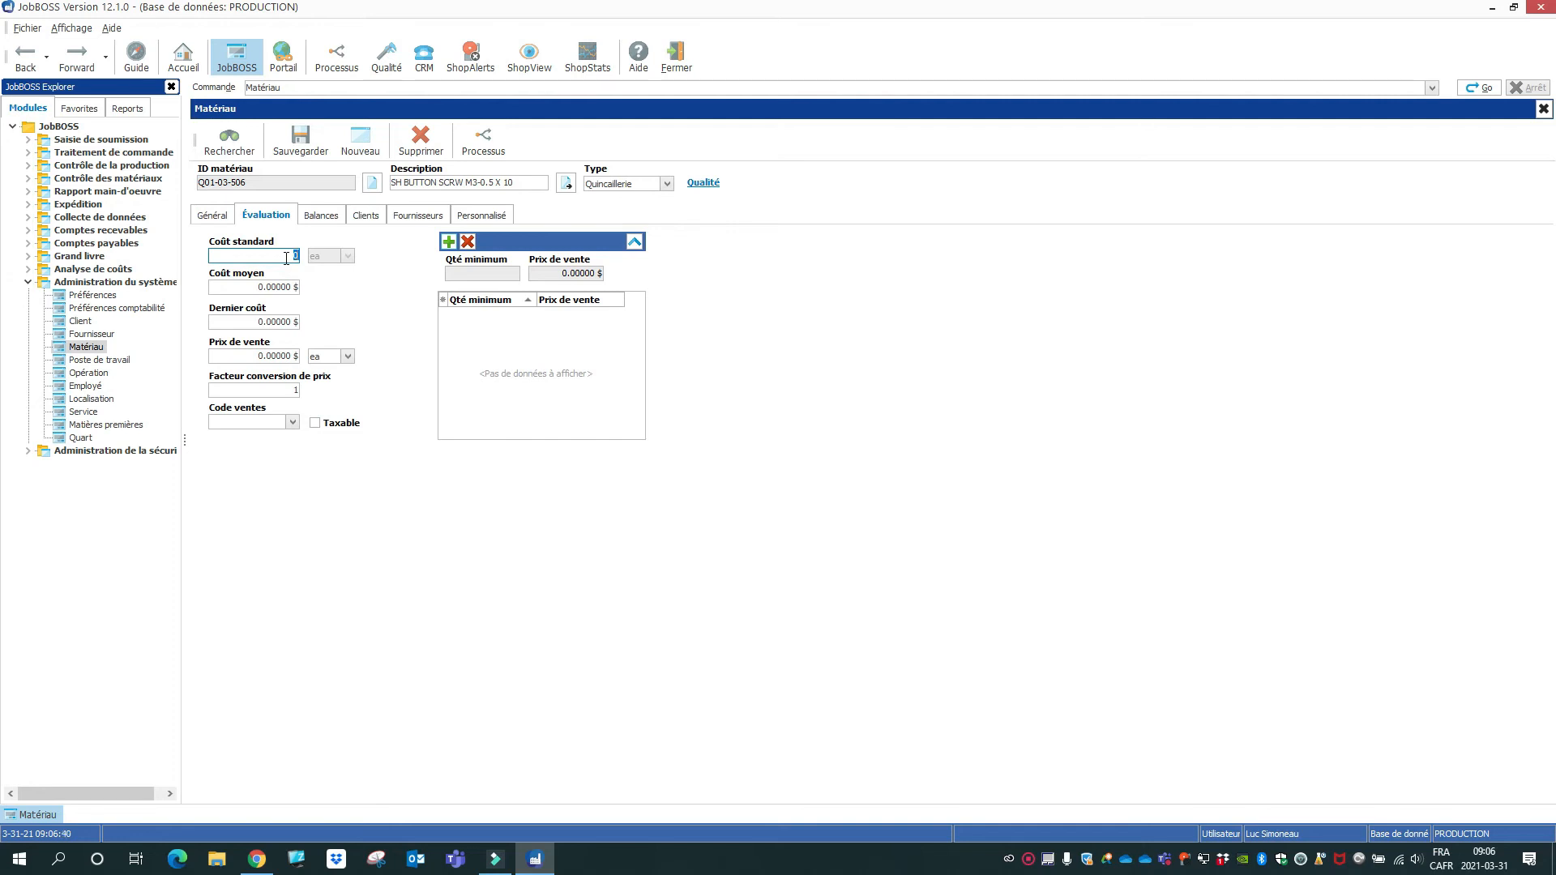
key(alt+Tab)
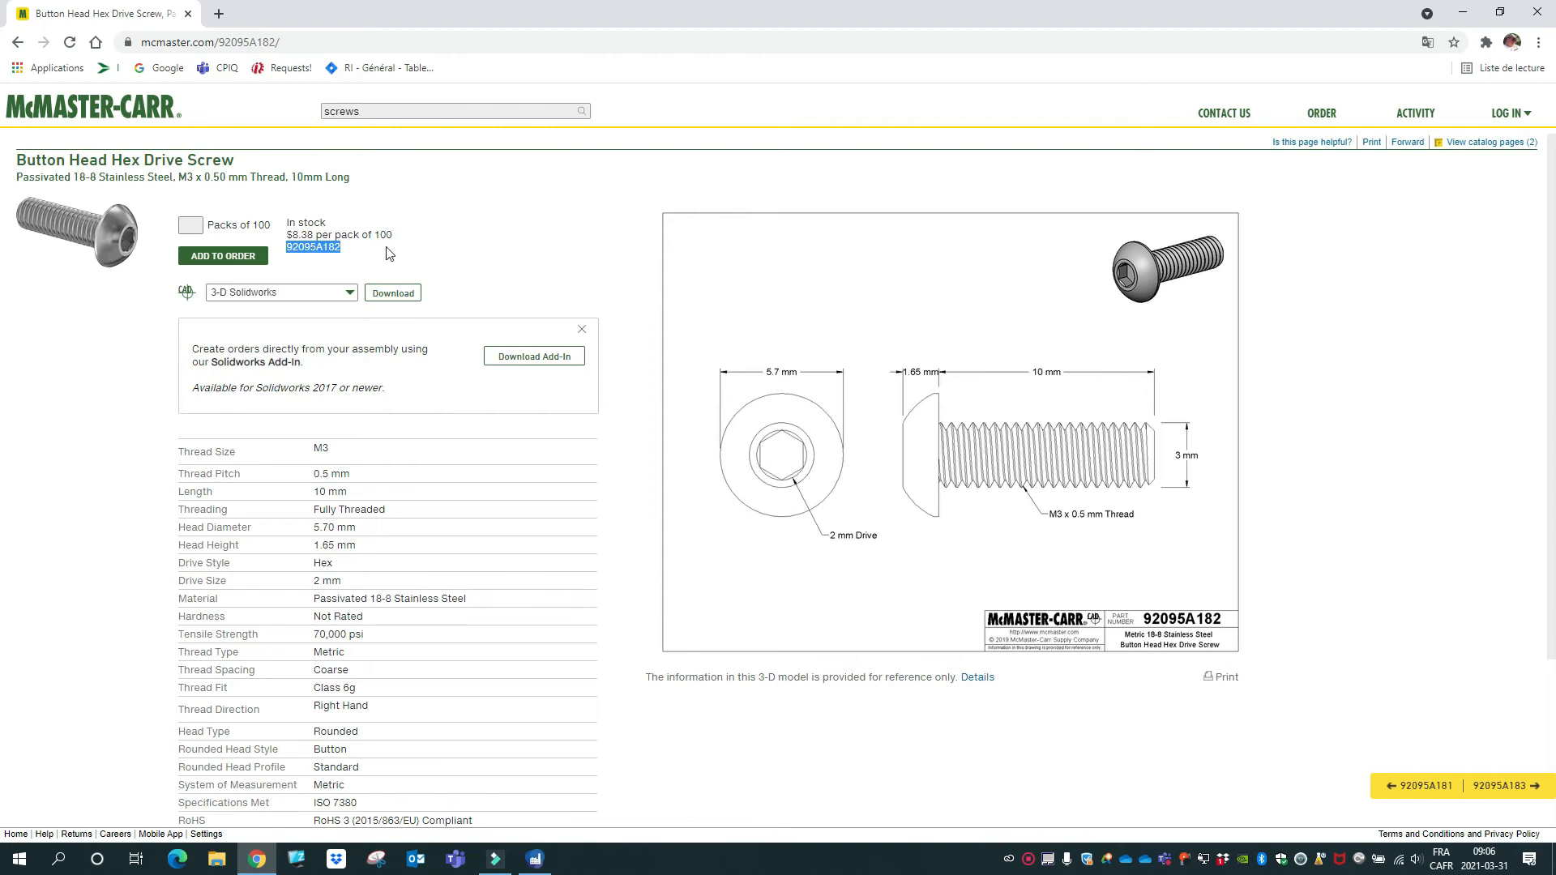
key(alt+Tab)
text(0.084)
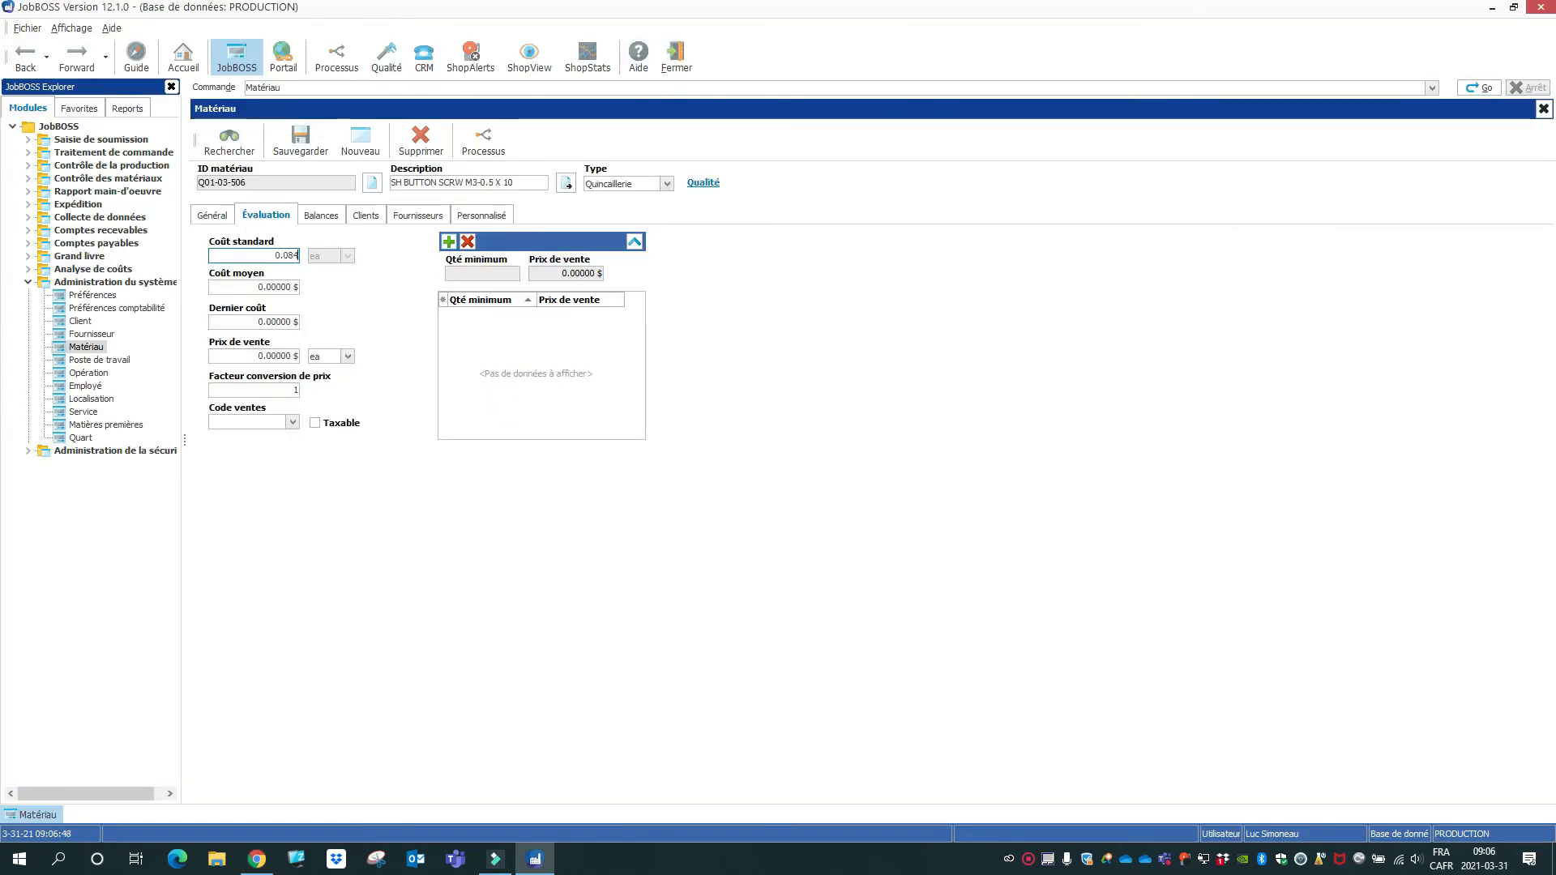
click(291, 255)
drag(292, 255, 321, 264)
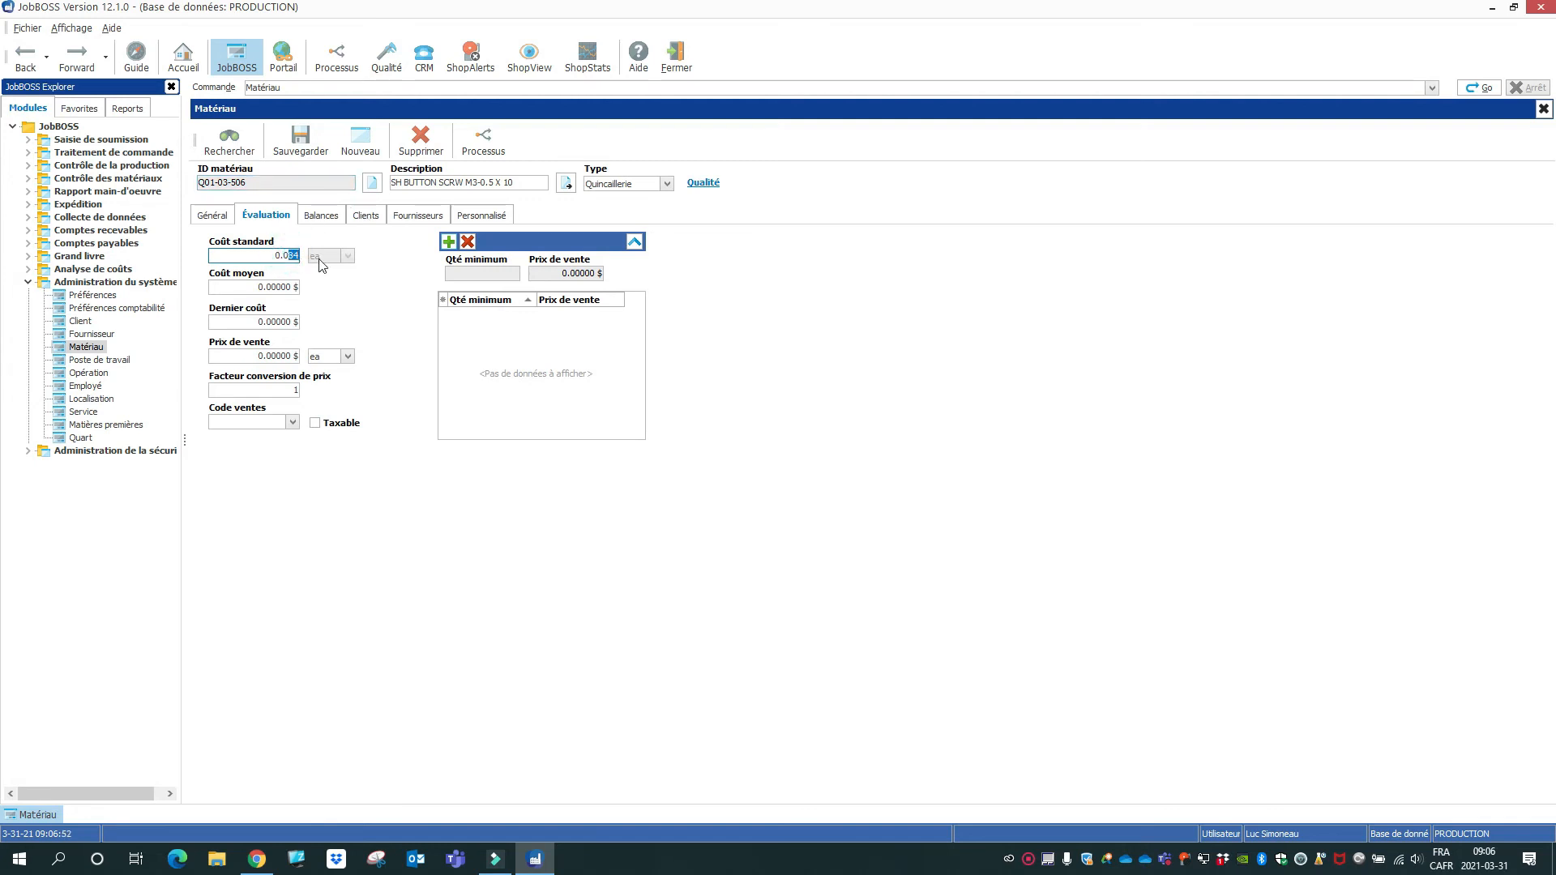
click(271, 256)
key(Tab)
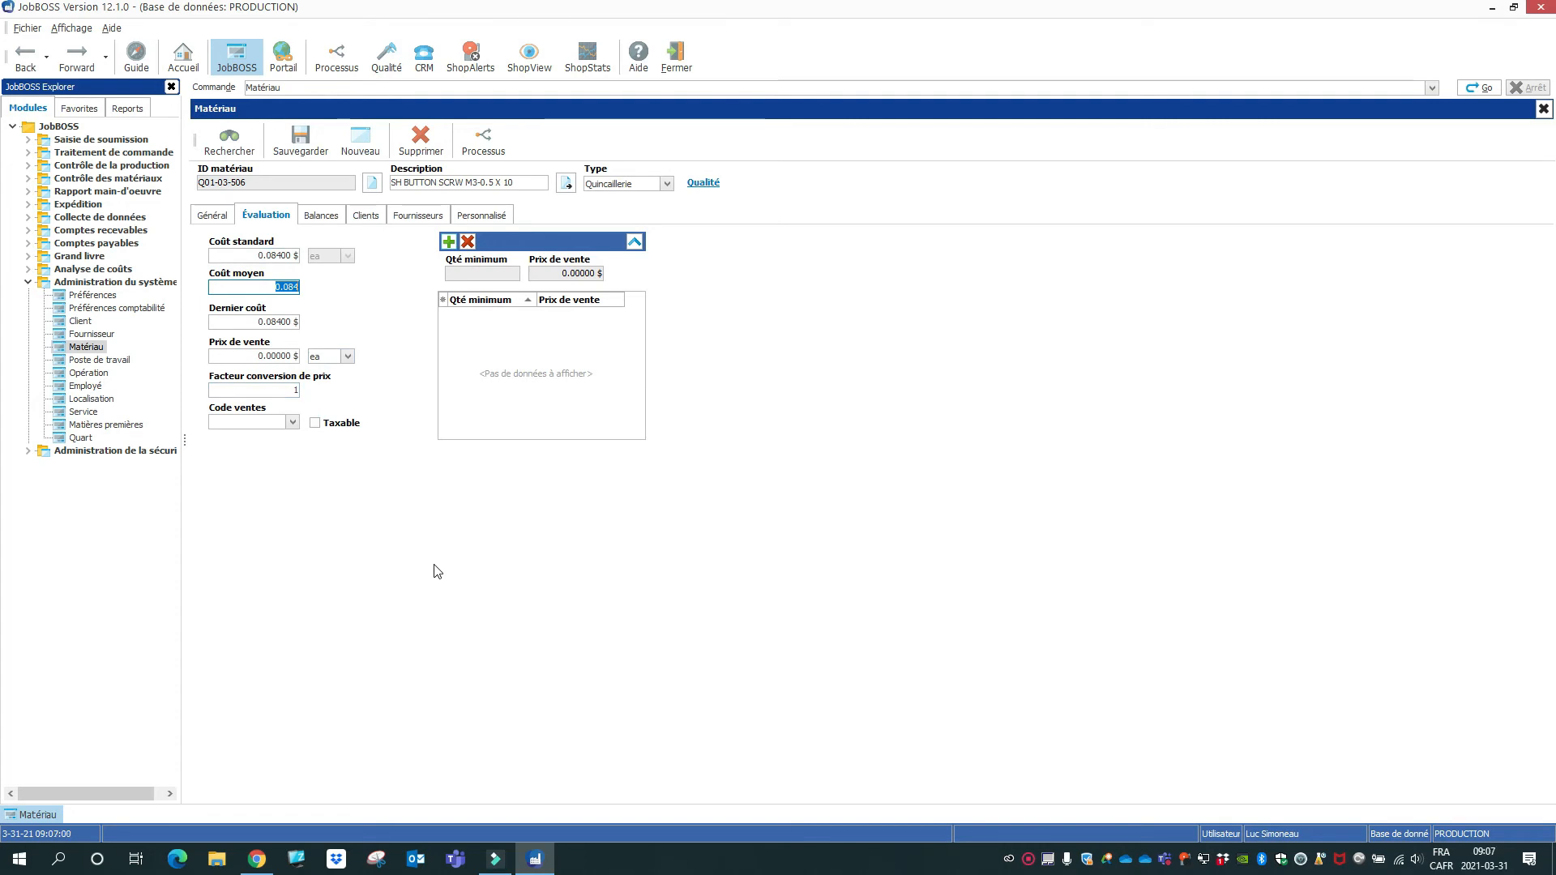
Set both the reorder point and the order quantity of material Q01-03-506 to 100
click(324, 217)
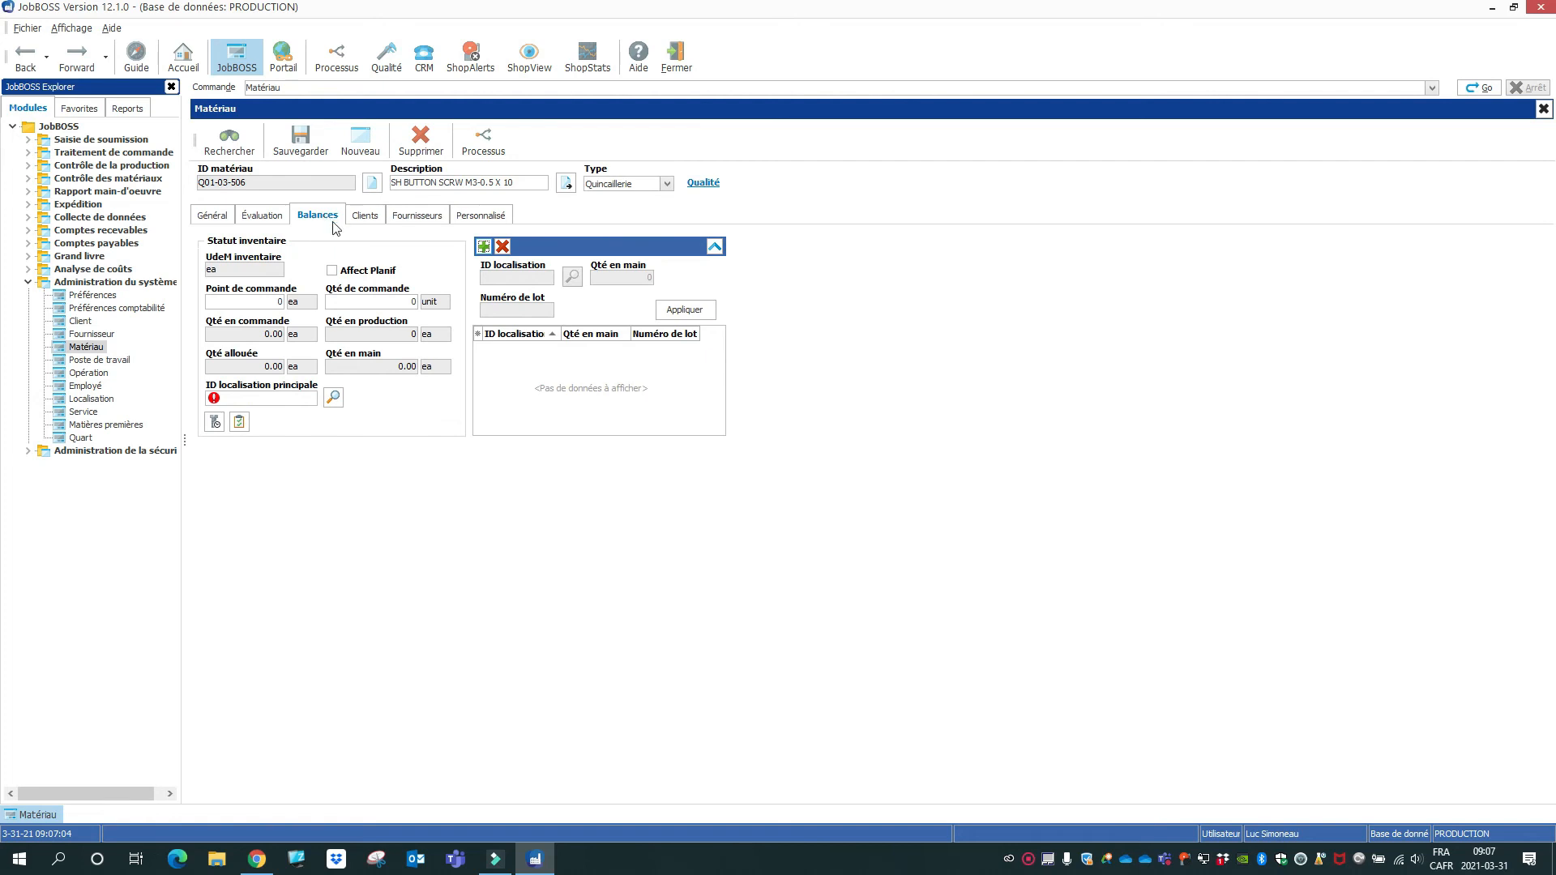
click(280, 302)
double_click(271, 301)
text(50)
click(268, 296)
drag(273, 303, 281, 303)
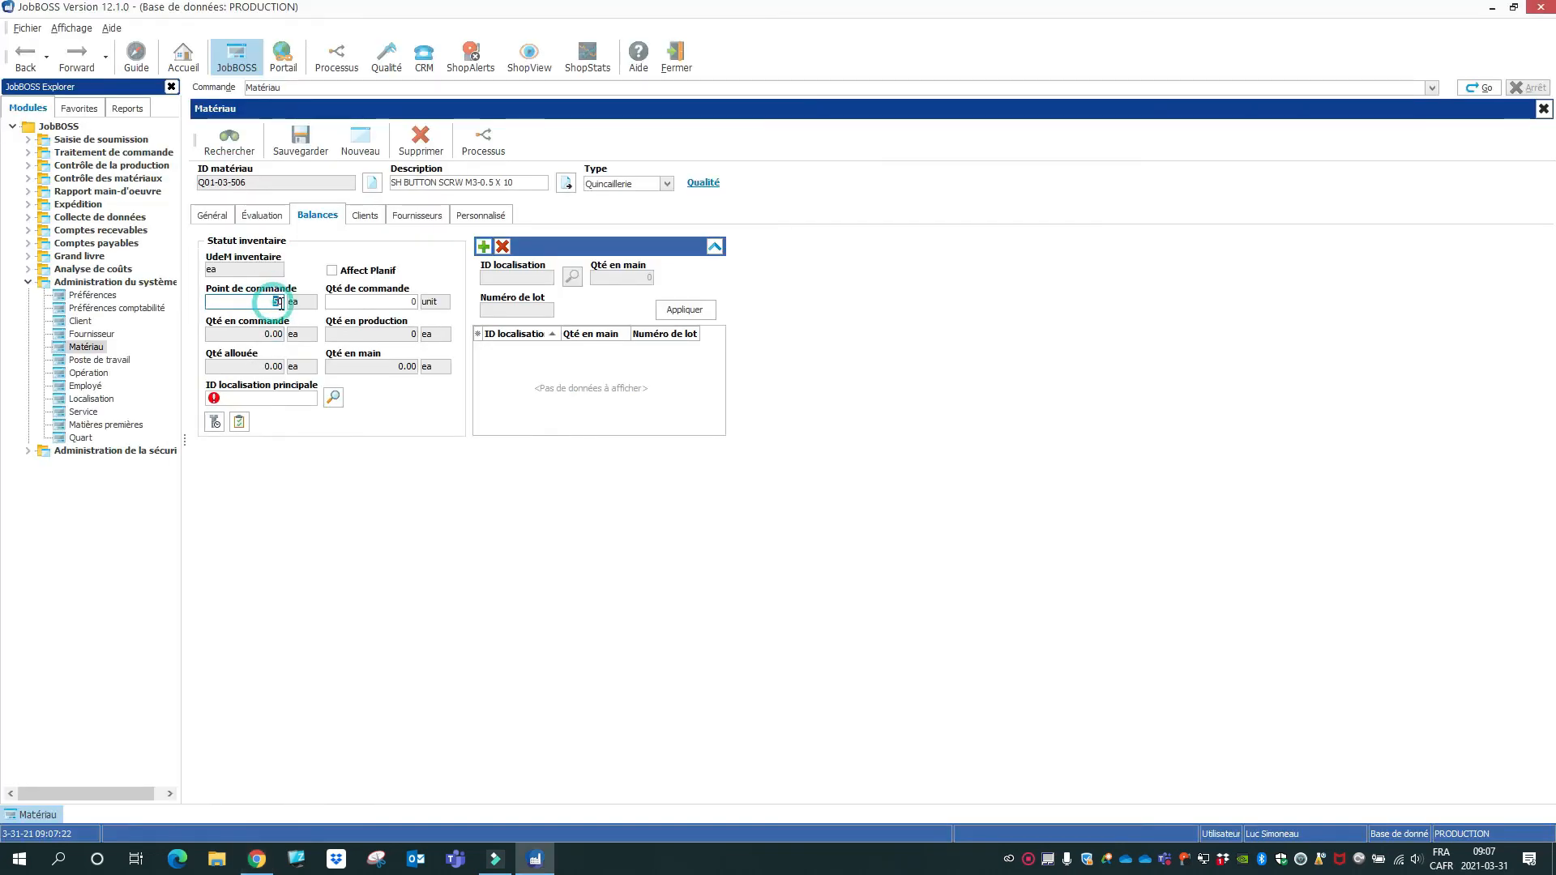
text(100)
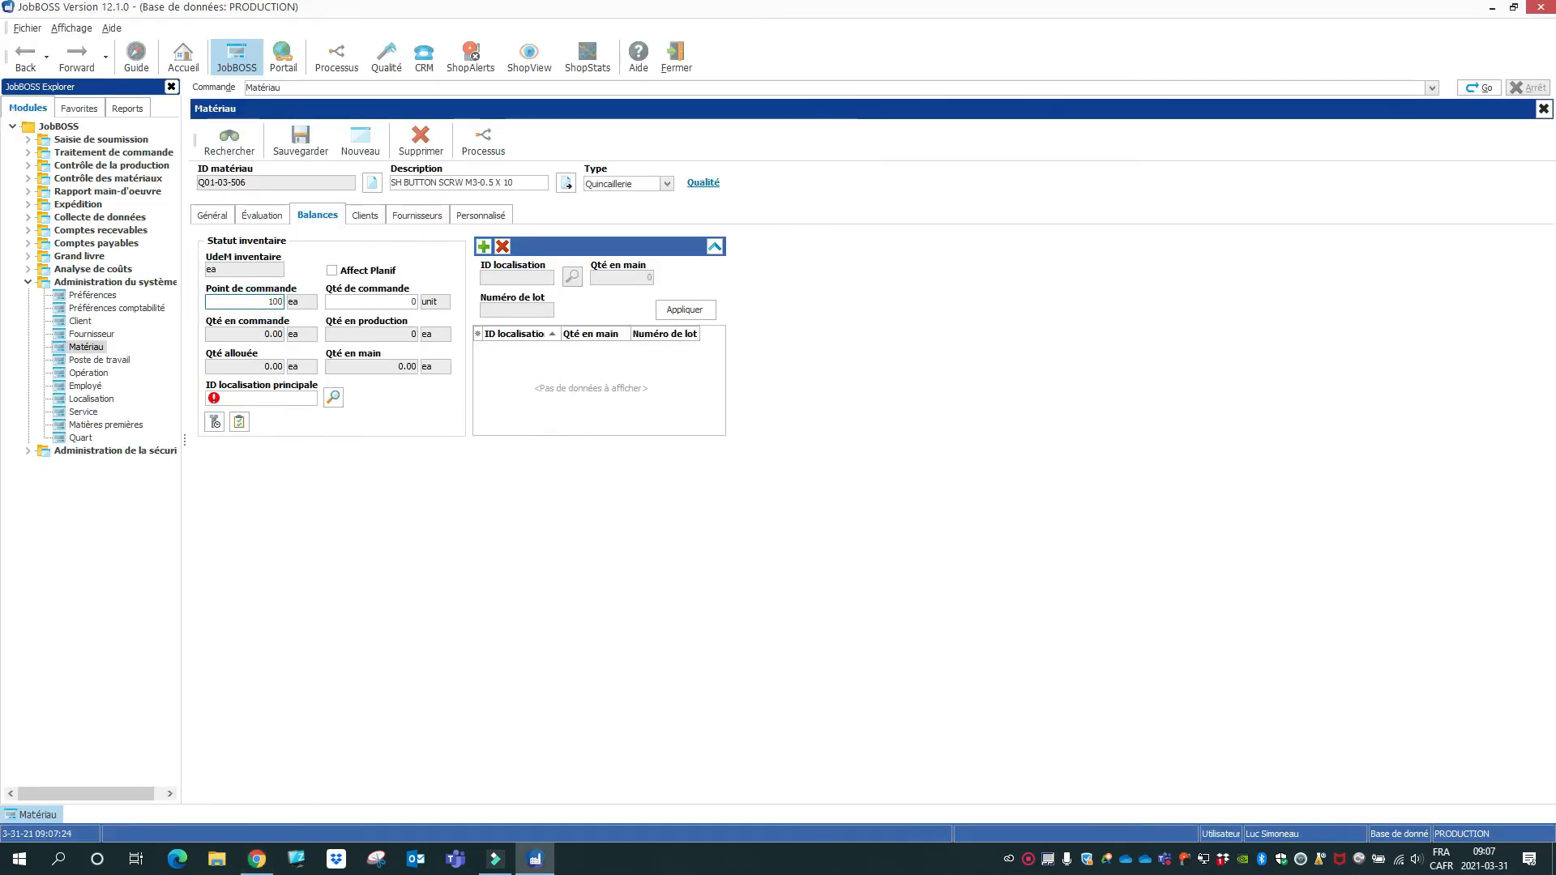
click(396, 303)
double_click(396, 303)
text(100)
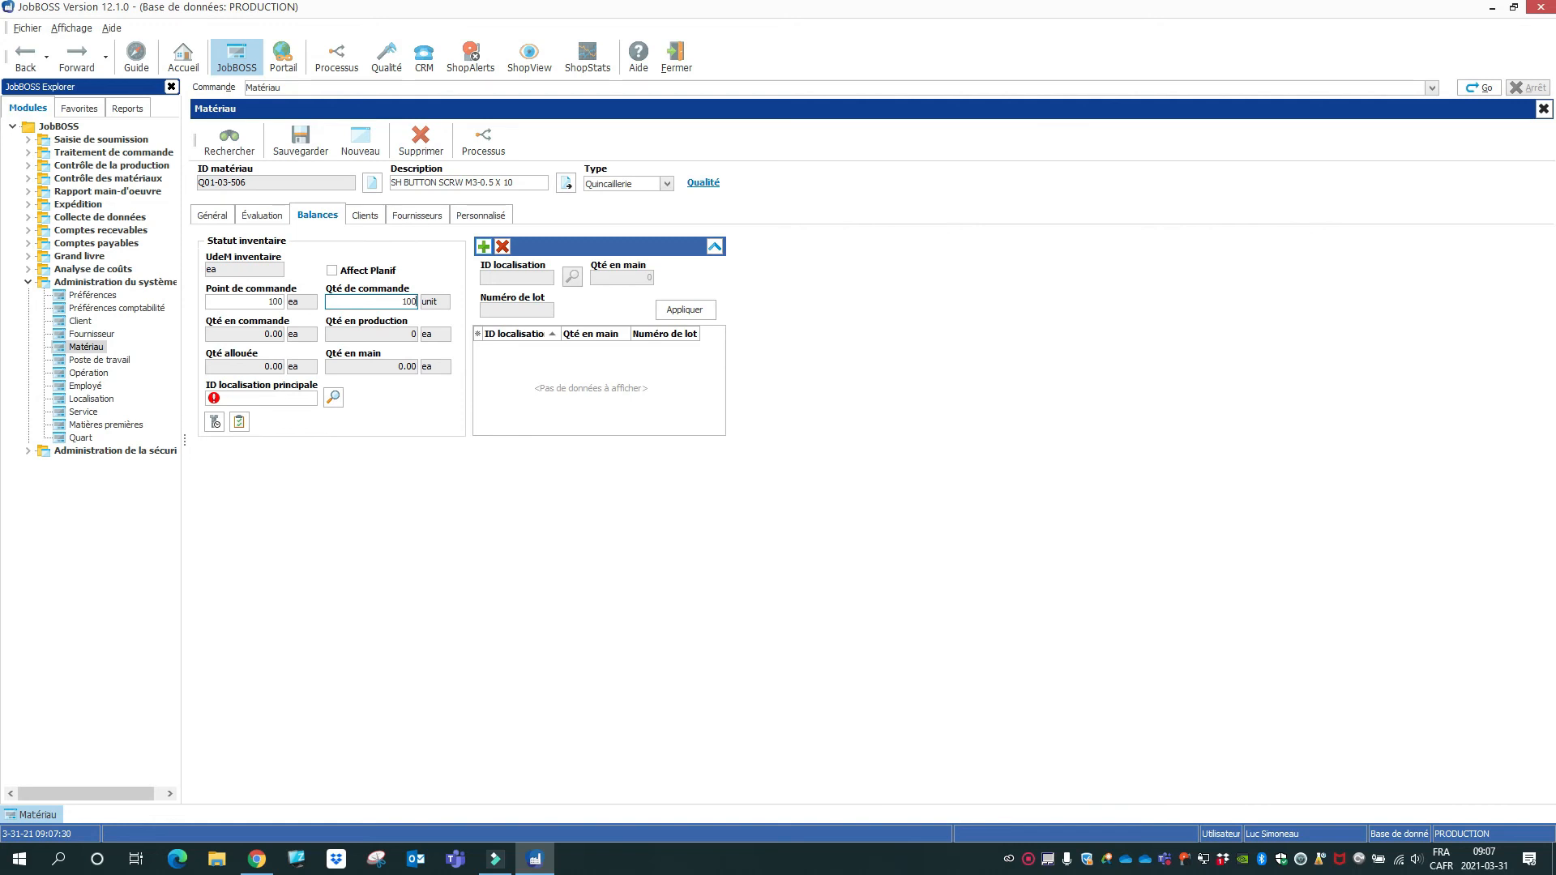
click(267, 305)
key(Tab)
Look up the stock locations and assign 138-C03T01 as the material's main location
click(335, 400)
drag(774, 323, 779, 363)
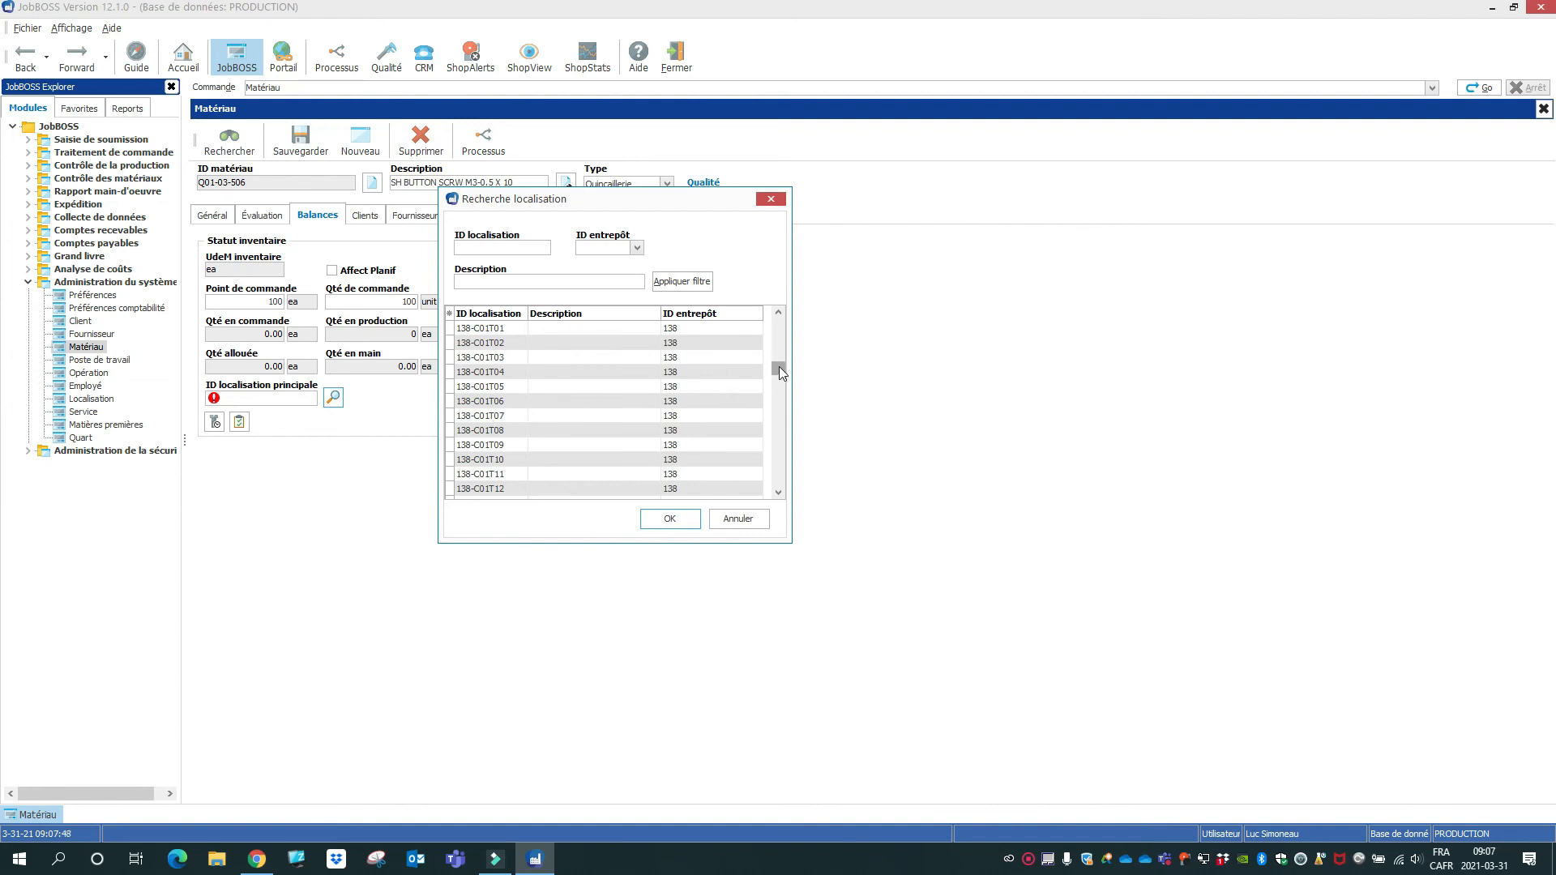
drag(780, 370, 776, 382)
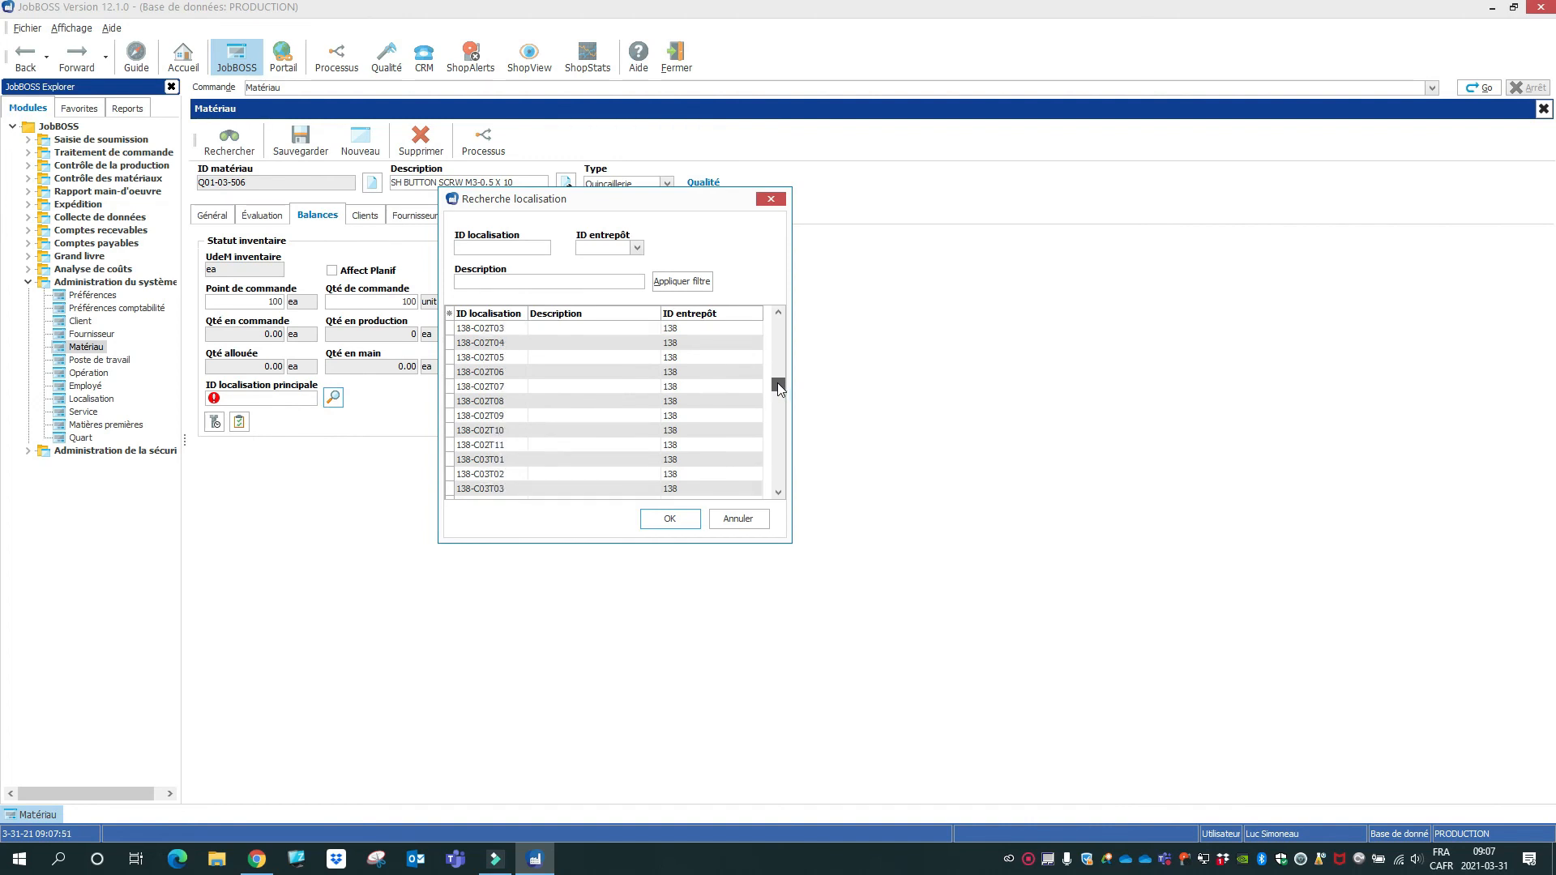
click(484, 459)
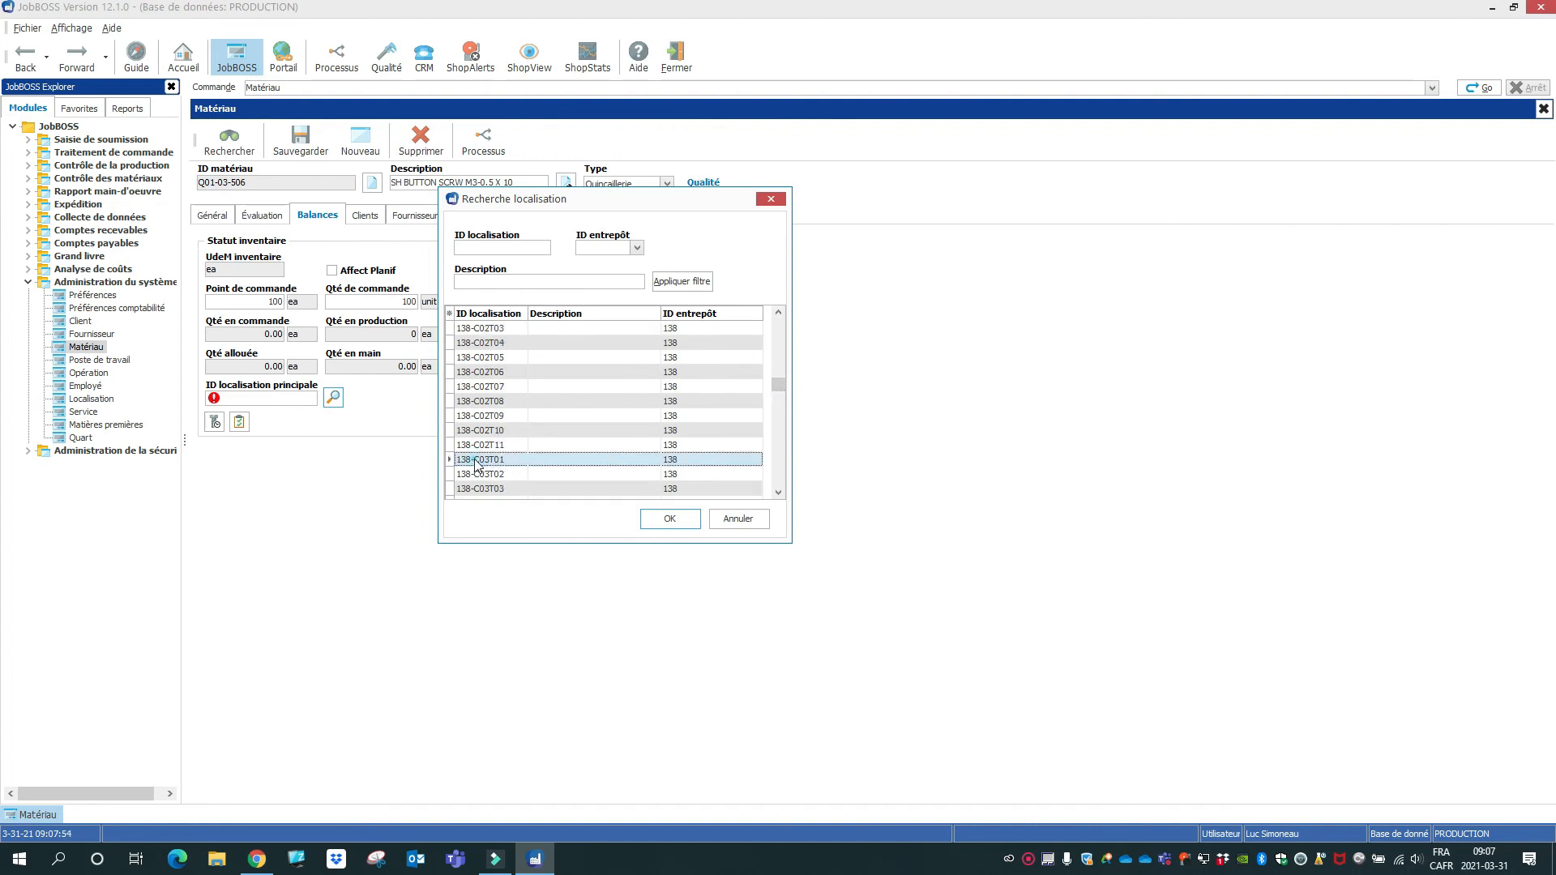
click(662, 522)
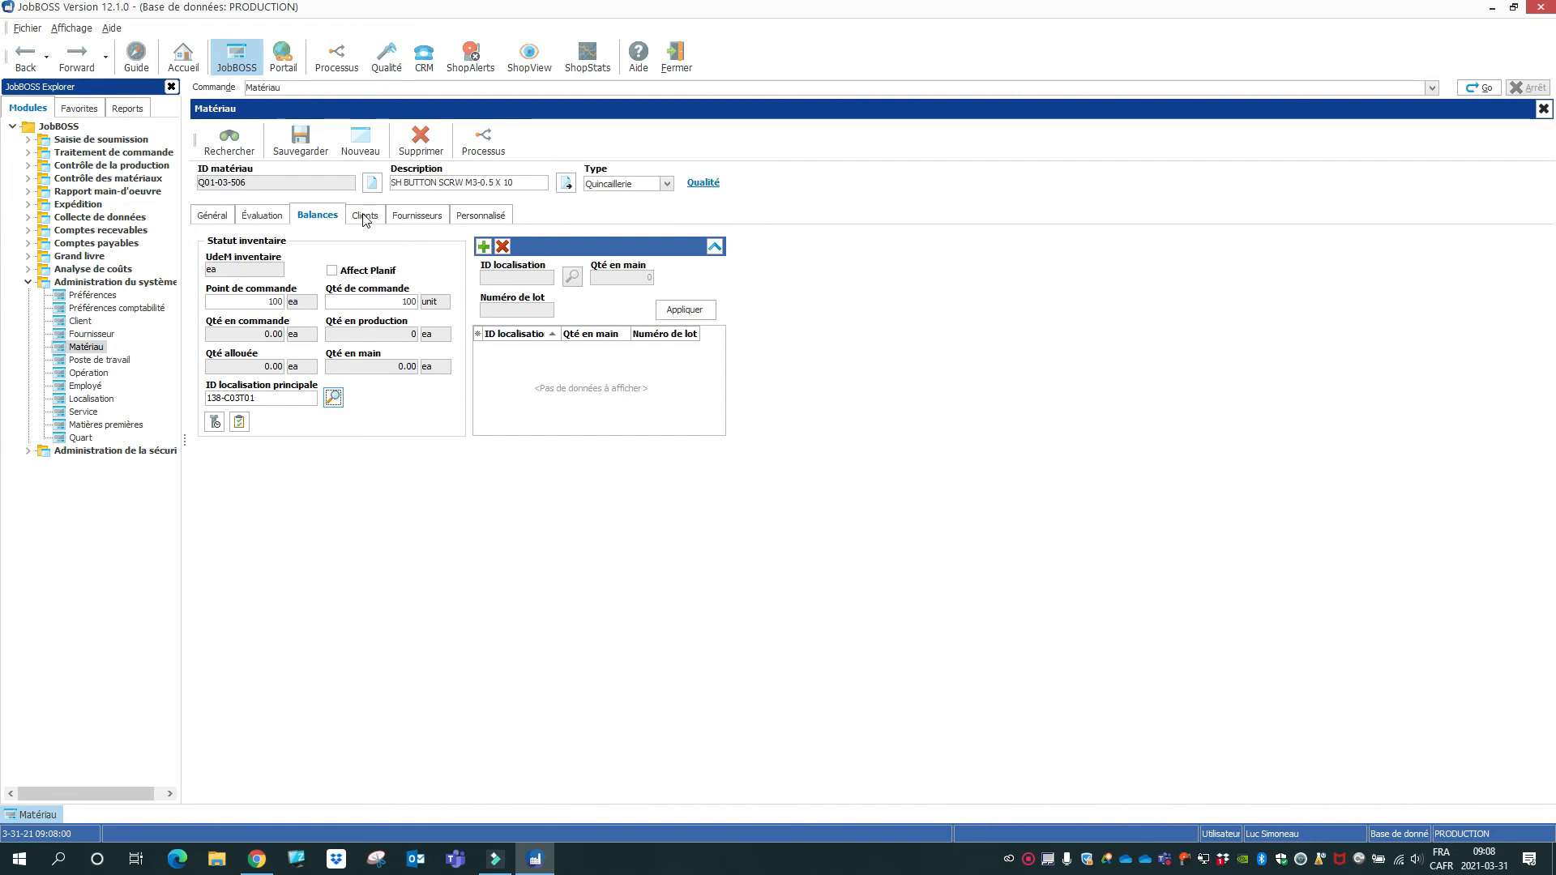
Add McMaster-Carr (MCM001) as a supplier of the material
click(419, 216)
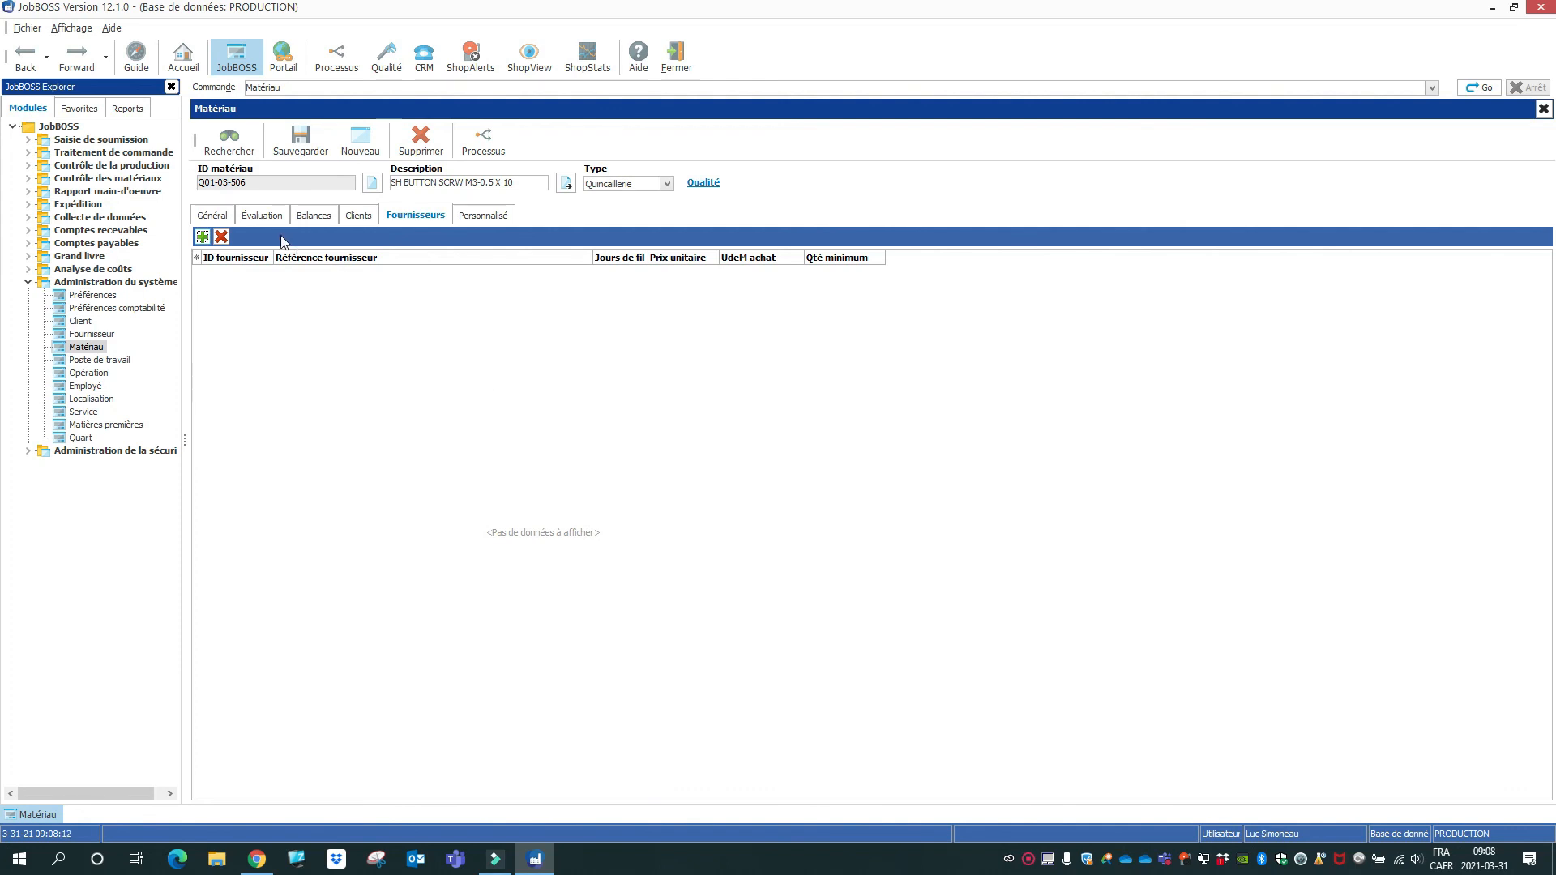
click(204, 238)
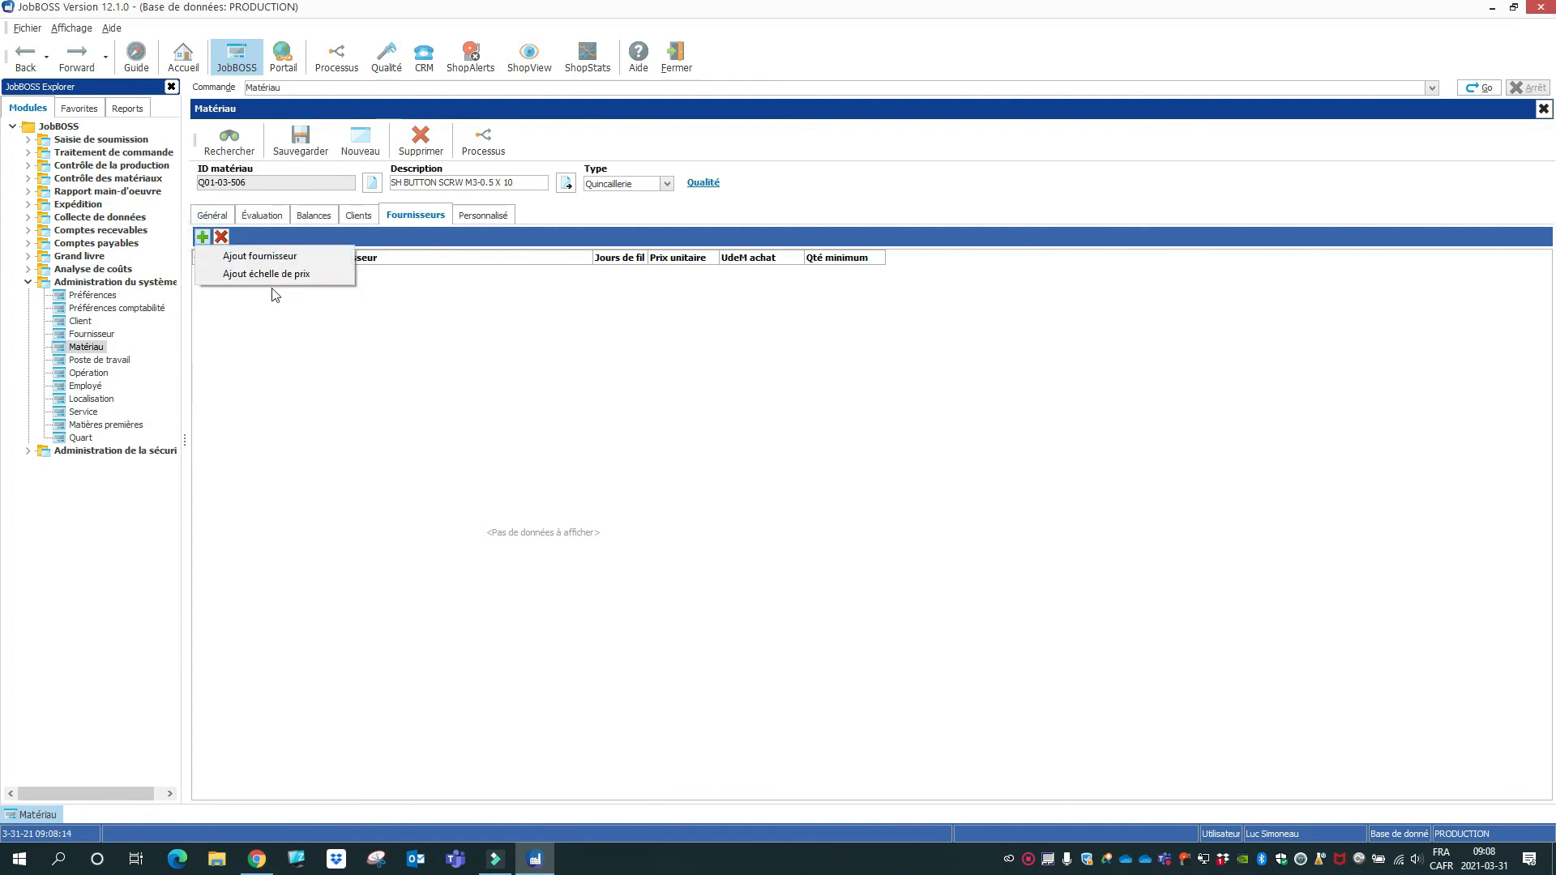
click(264, 257)
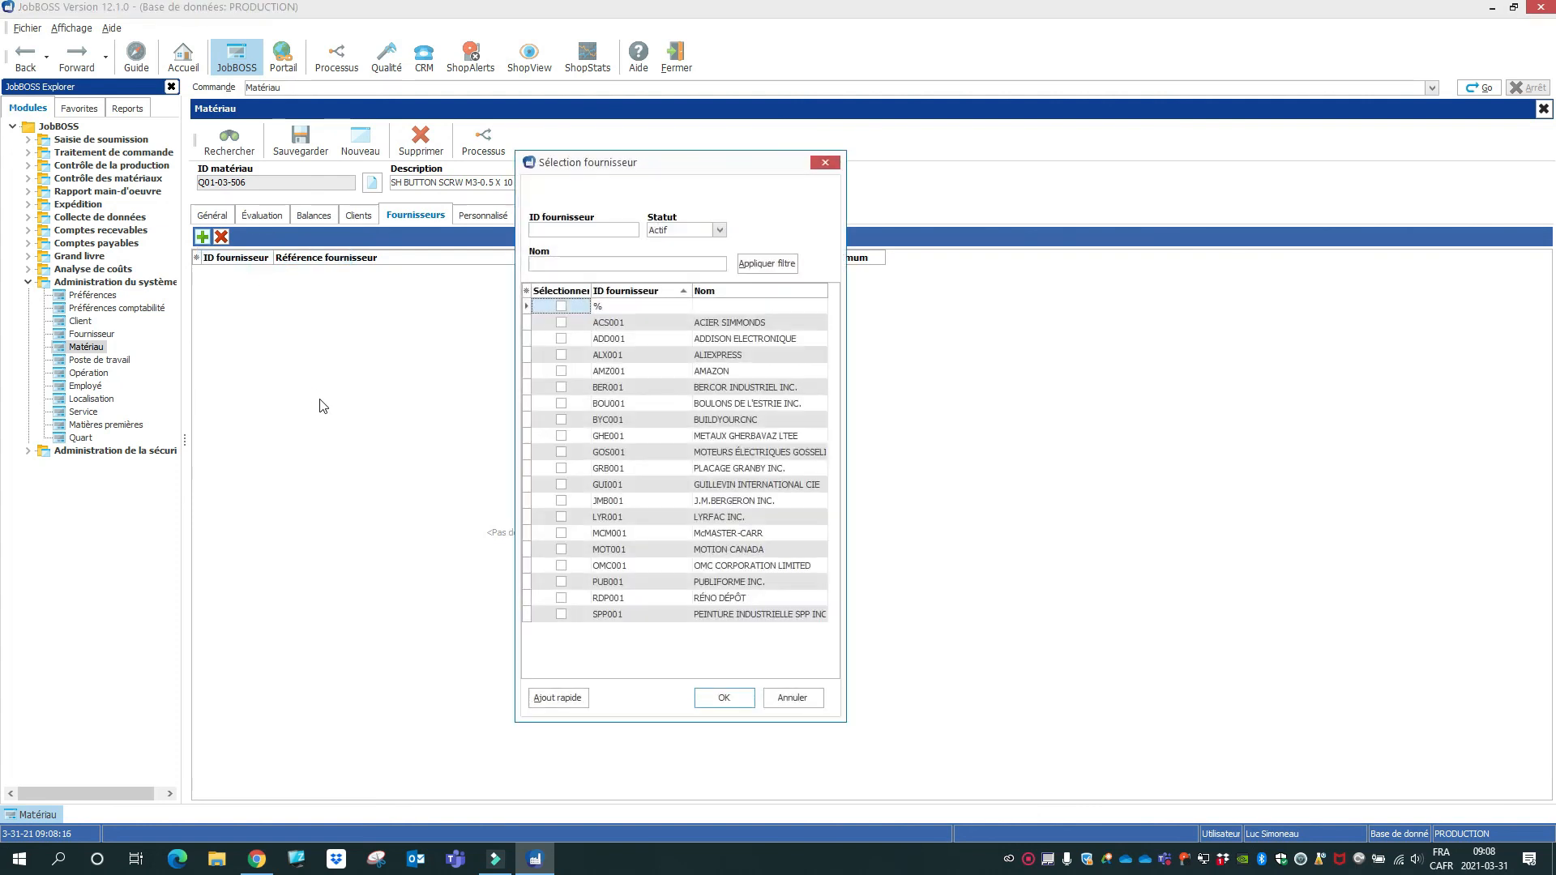
click(561, 533)
click(720, 700)
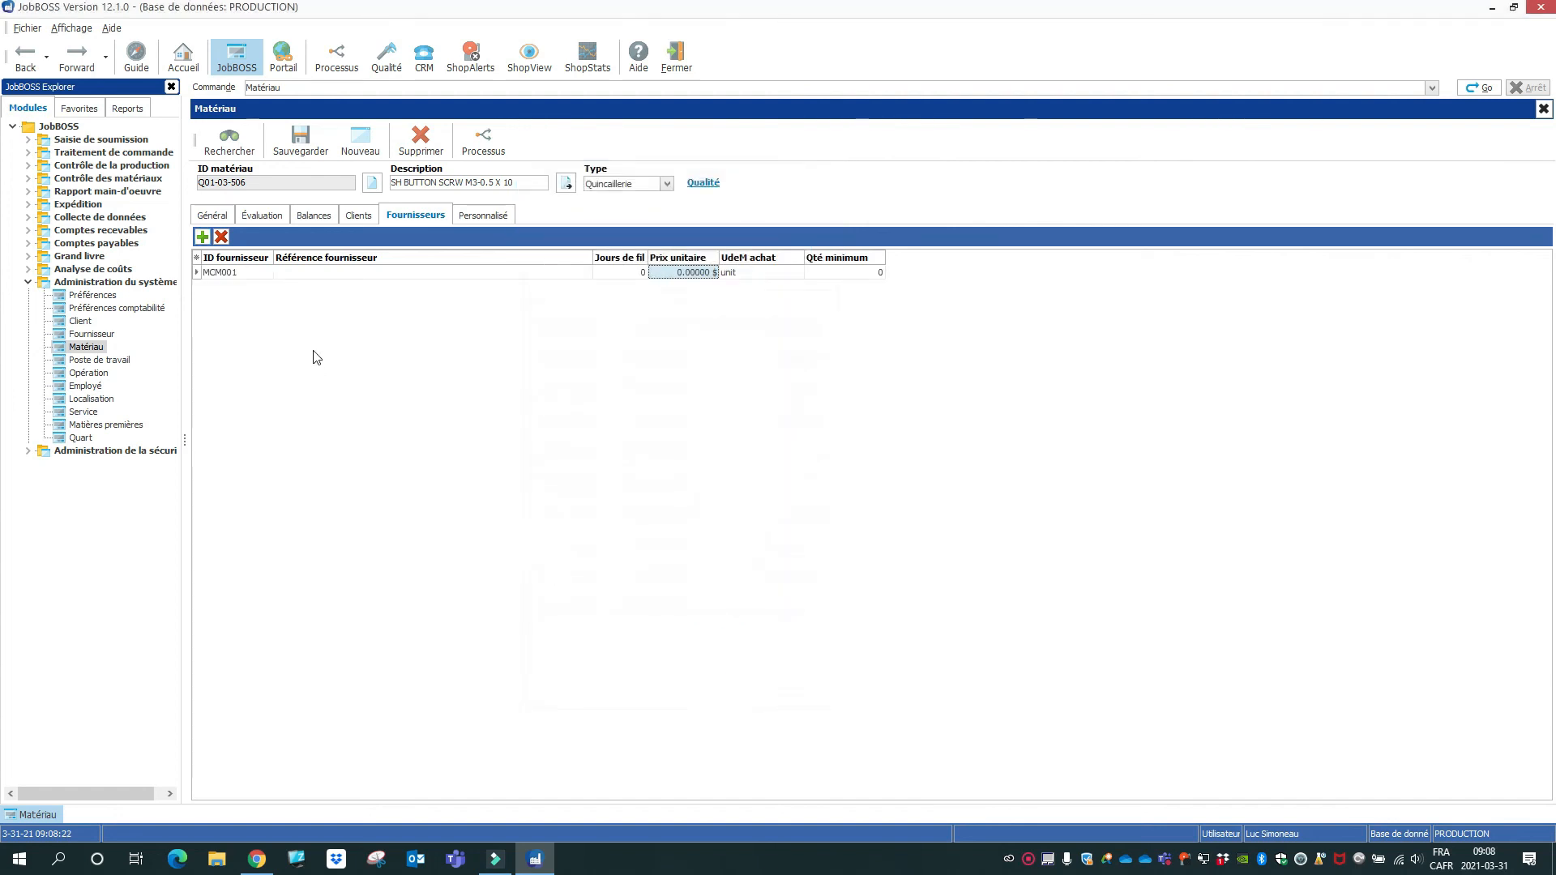
Copy part number 92095A182 from the McMaster-Carr page into the supplier reference of the MCM001 row
click(332, 274)
click(331, 272)
key(alt+Tab)
drag(339, 247, 287, 247)
key(ctrl+c)
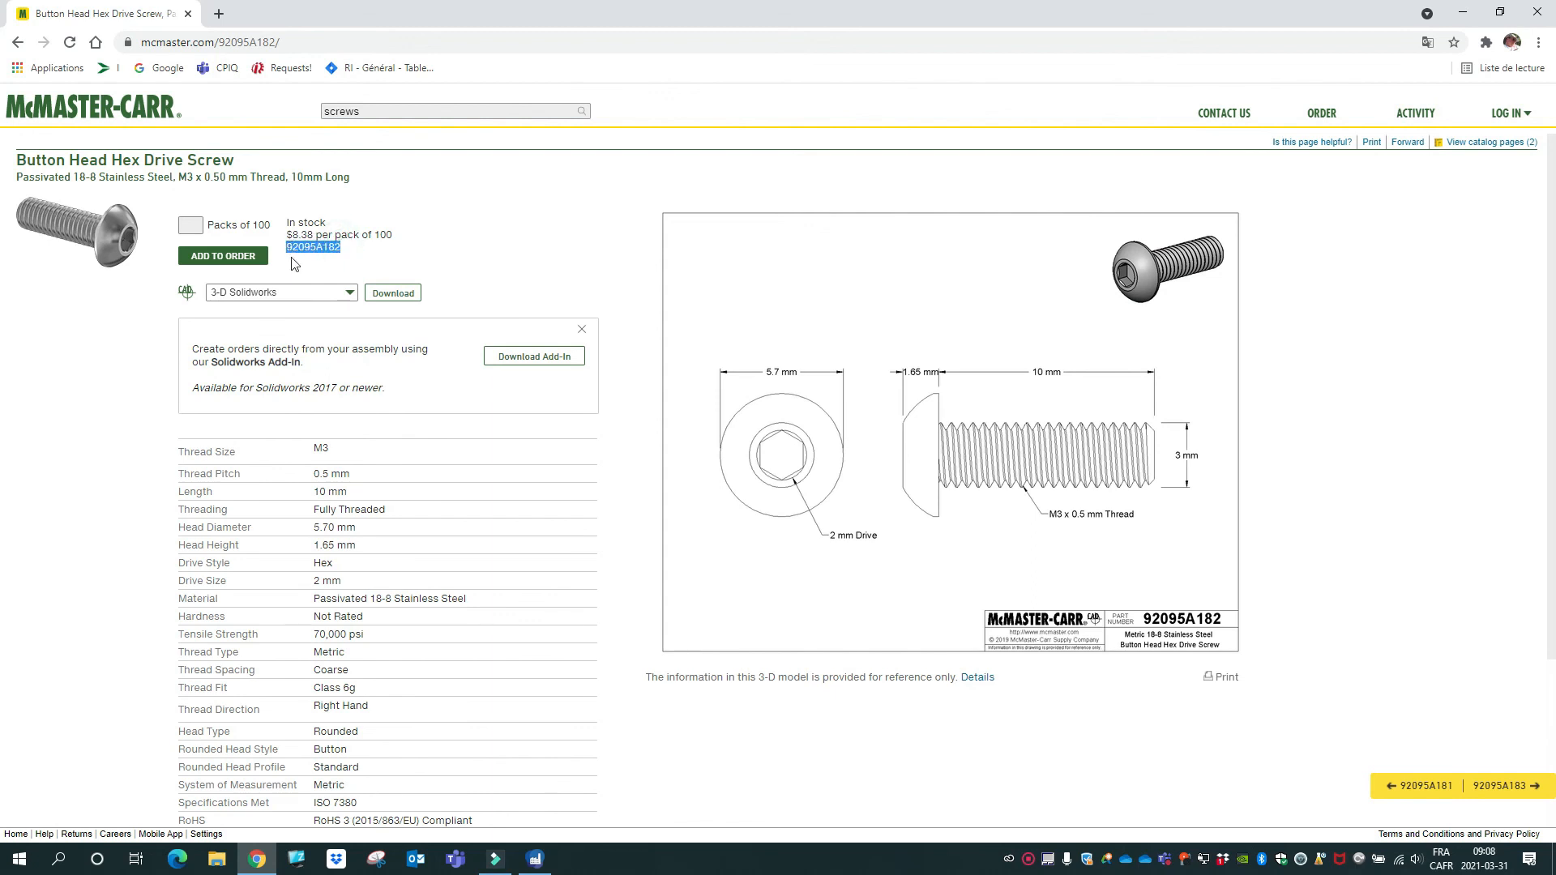
key(alt+Tab)
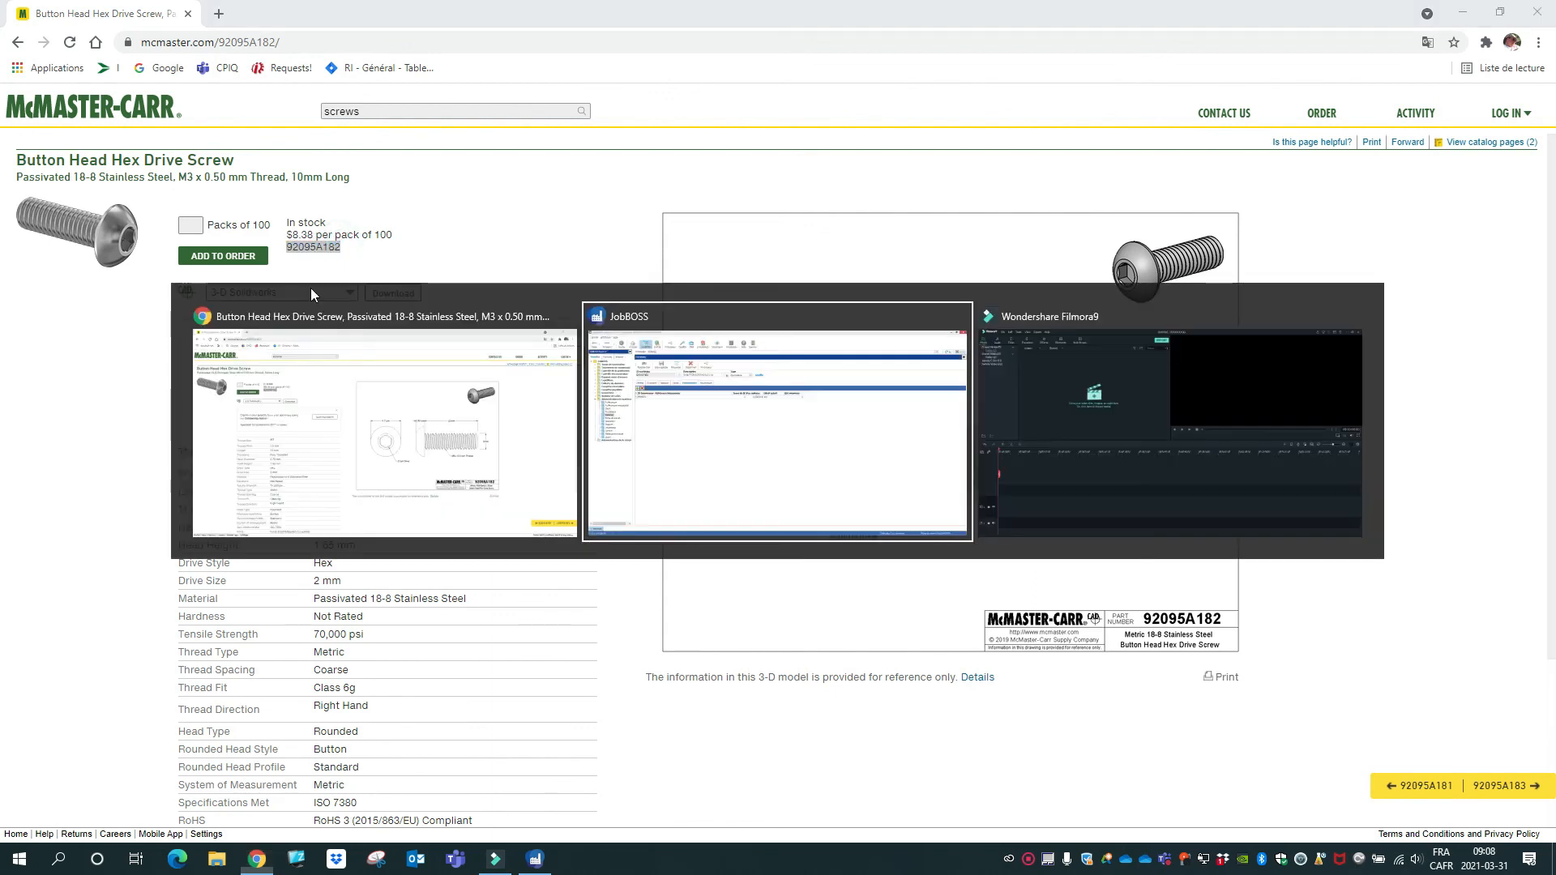
click(331, 272)
key(ctrl+v)
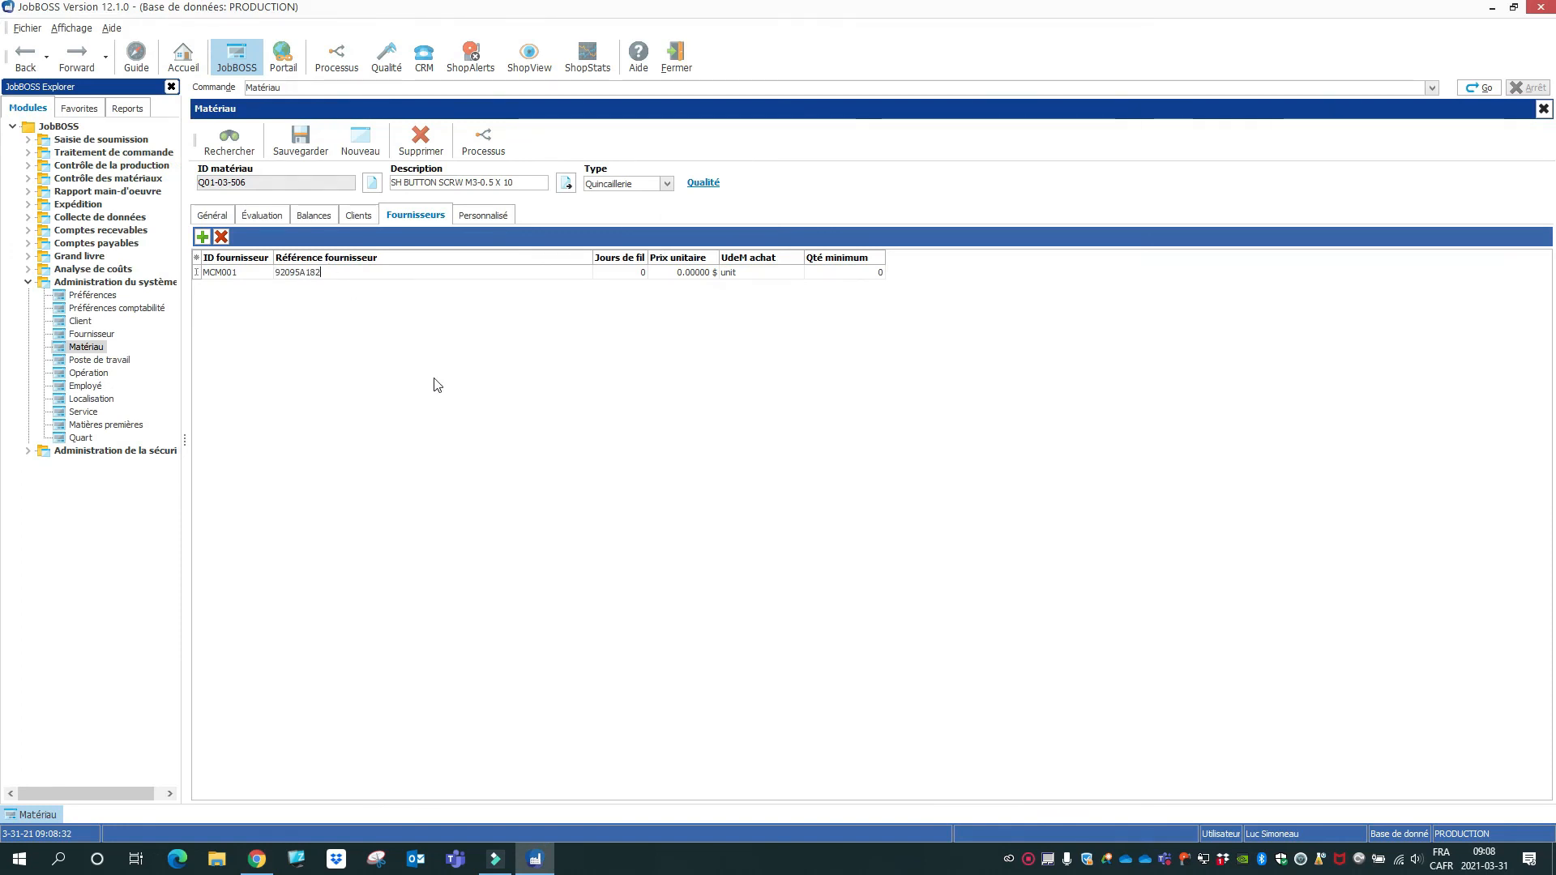
Set the MCM001 supplier's unit price to 0.08 $, keeping the purchase unit and minimum quantity
key(Tab)
click(677, 273)
text(.0)
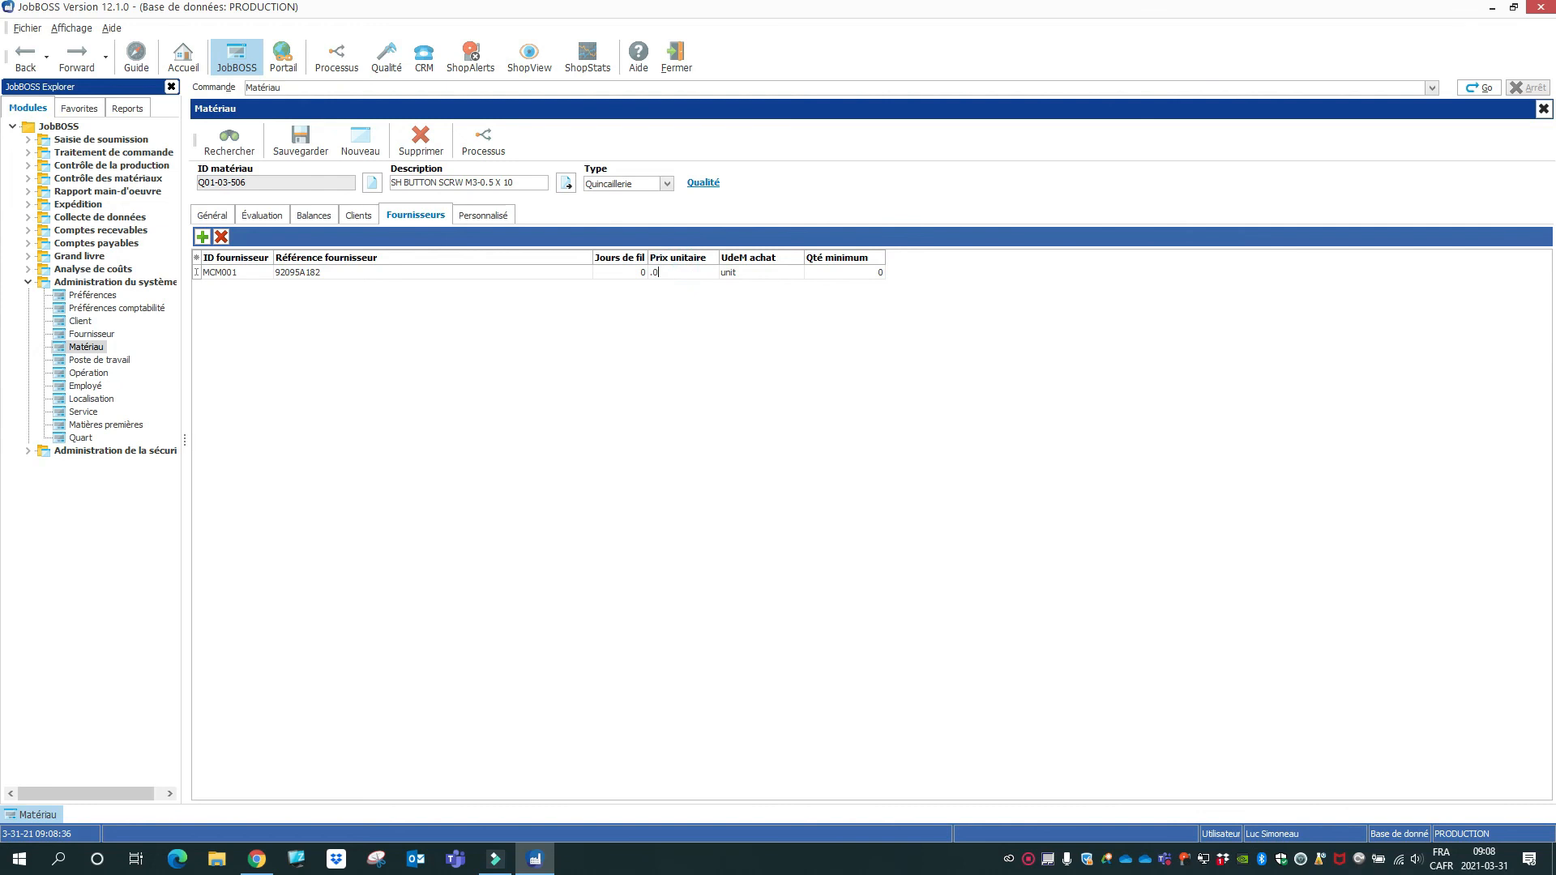
text(8)
key(Tab)
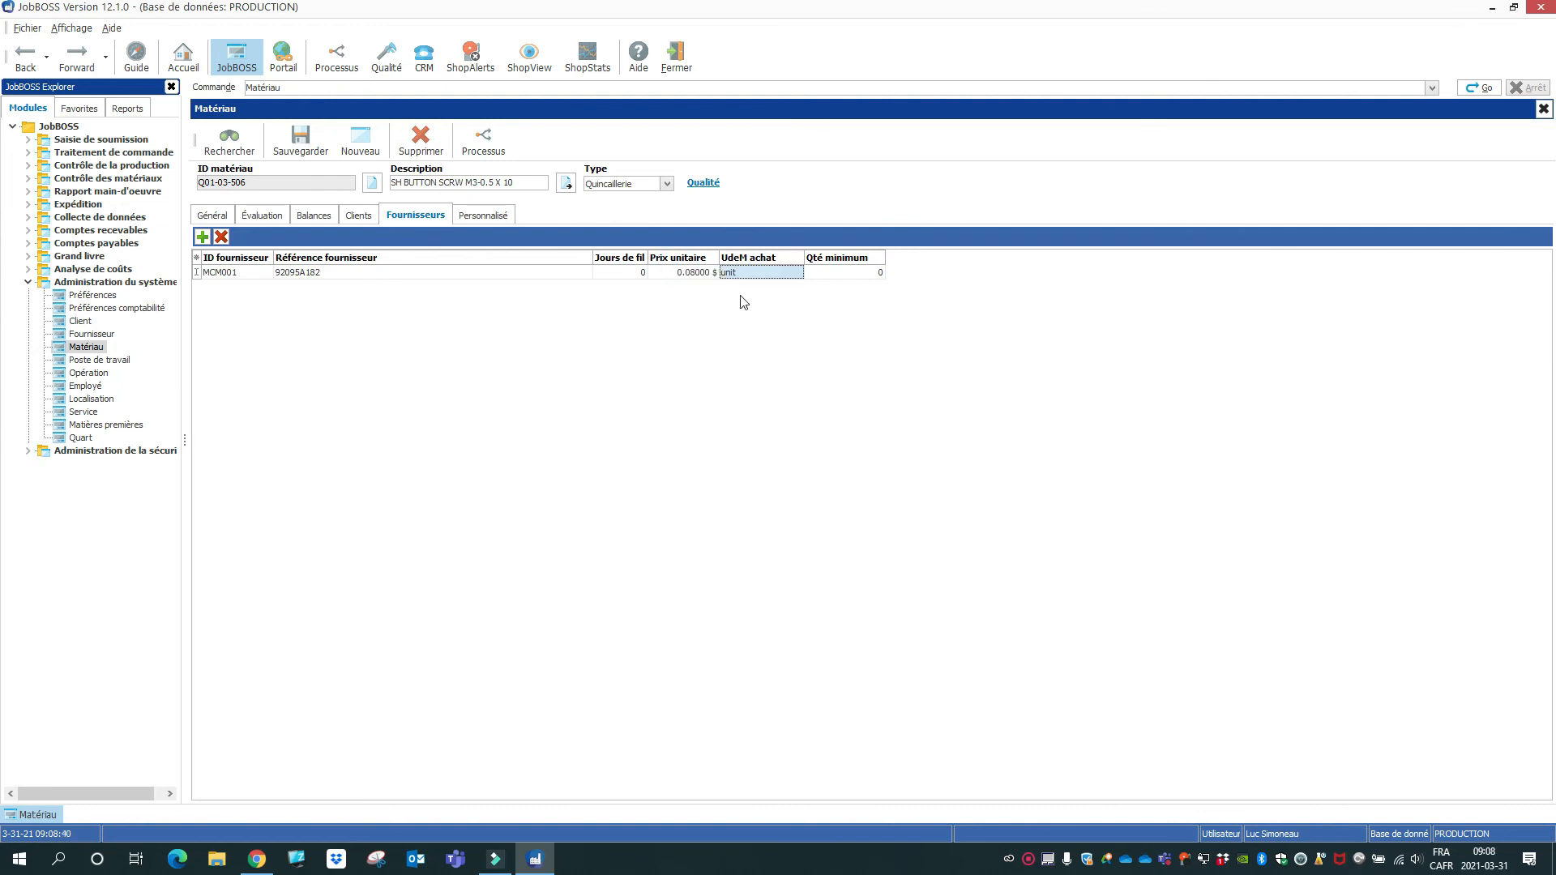
click(834, 275)
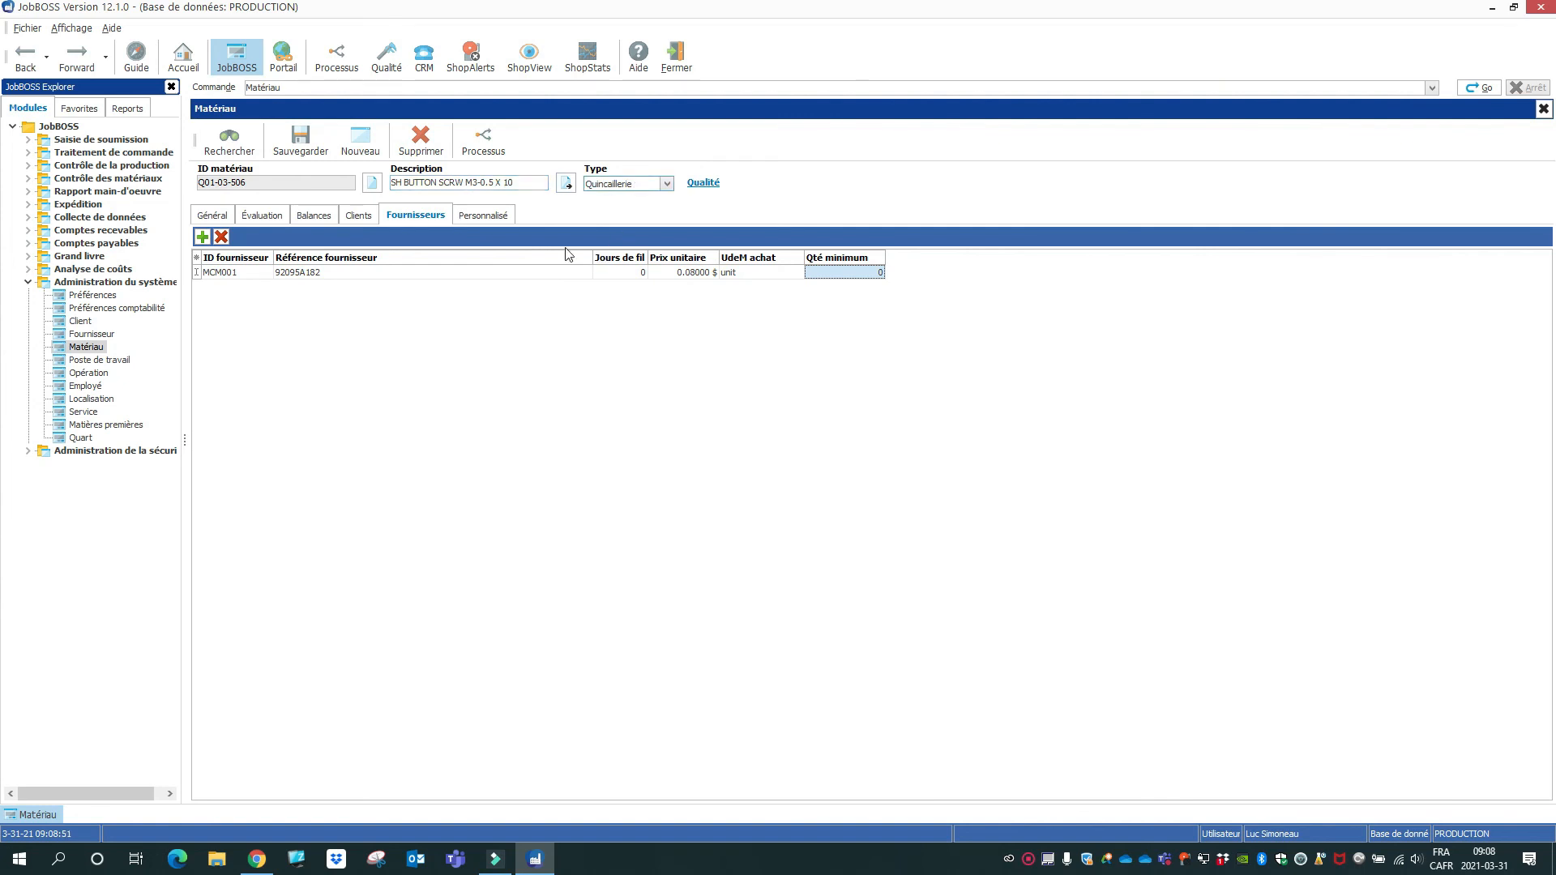
Save the material record and return to the material search list
click(307, 141)
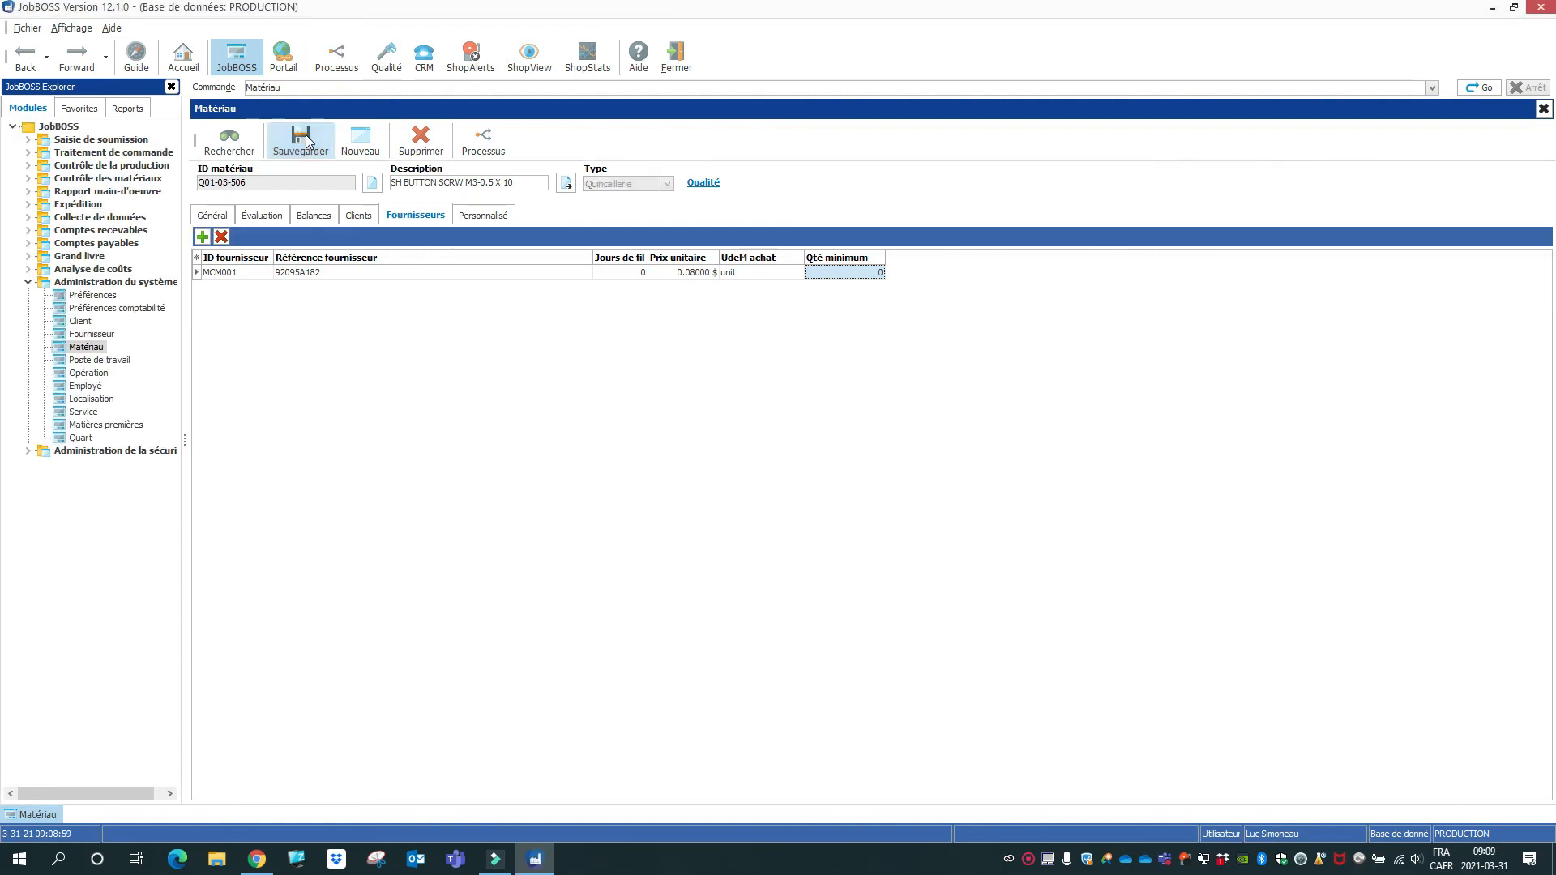
click(248, 155)
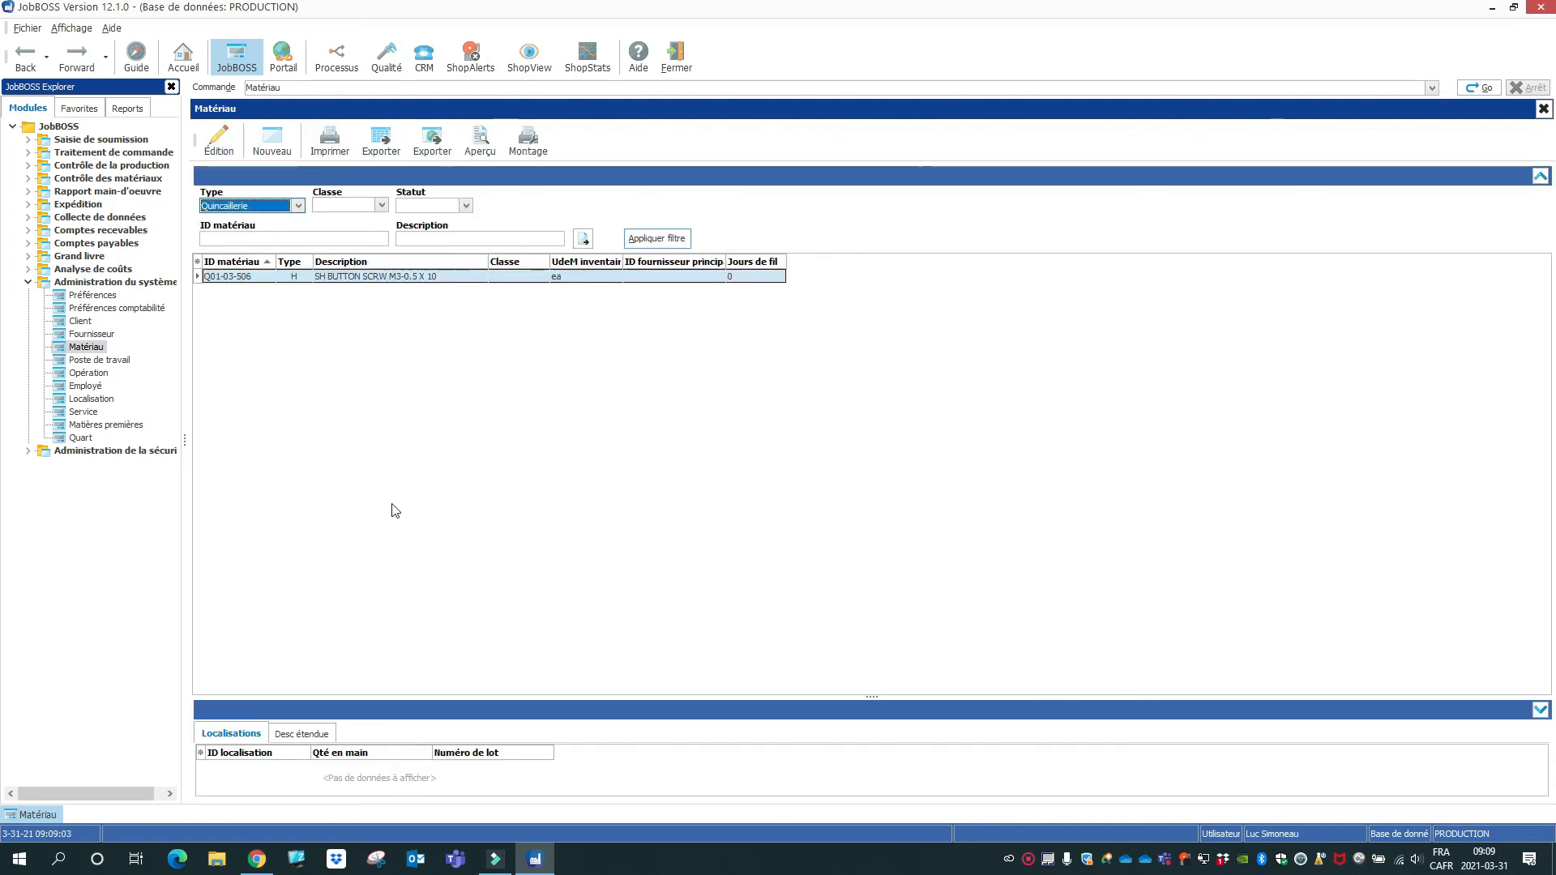